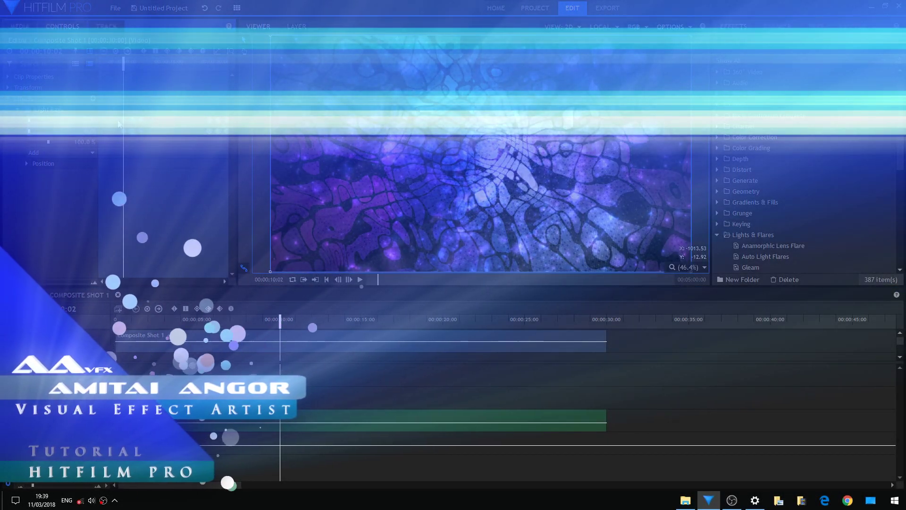
Step: Raise the Light Rays glow until the frame whitens, then play back the glow transition
left_click_drag(119, 124, 113, 119)
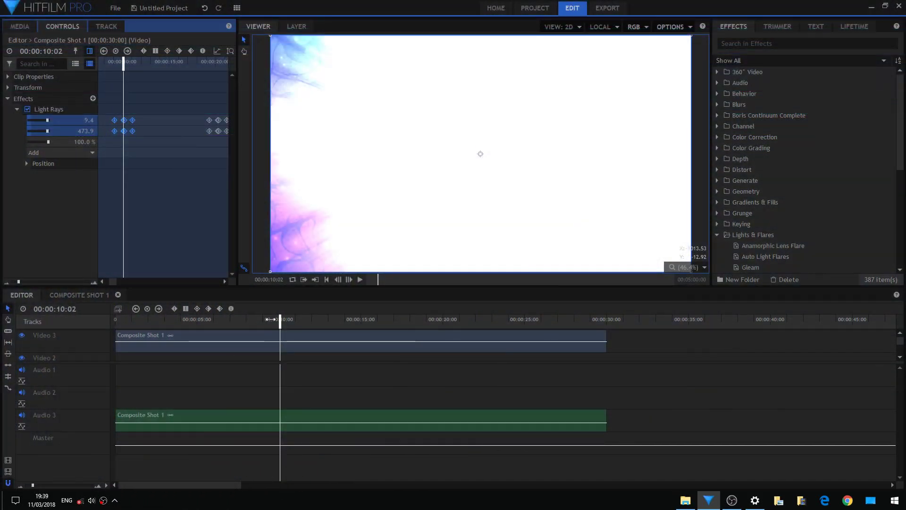
left_click_drag(279, 319, 266, 319)
key("space")
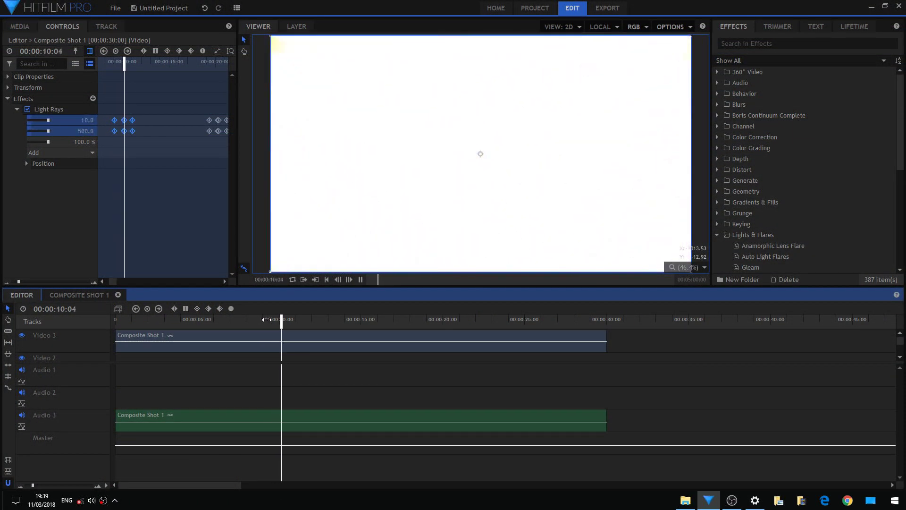
key("space")
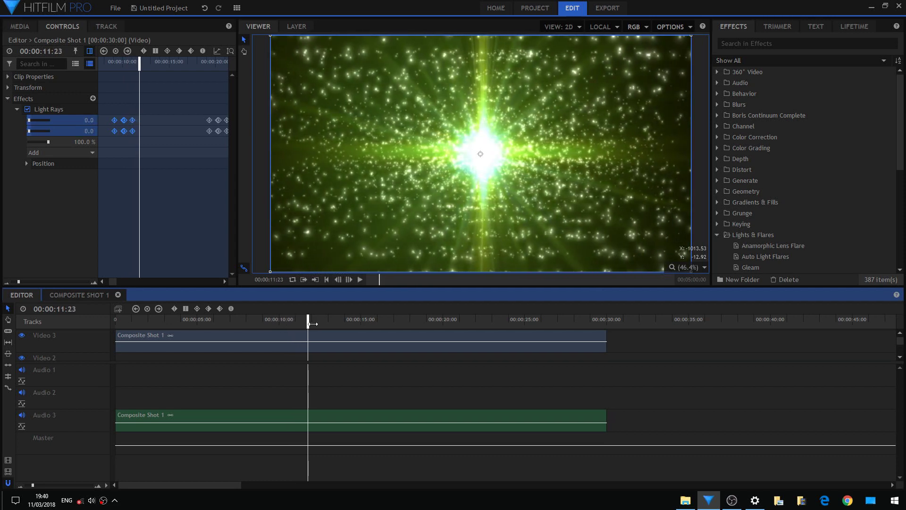
left_click_drag(311, 323, 361, 324)
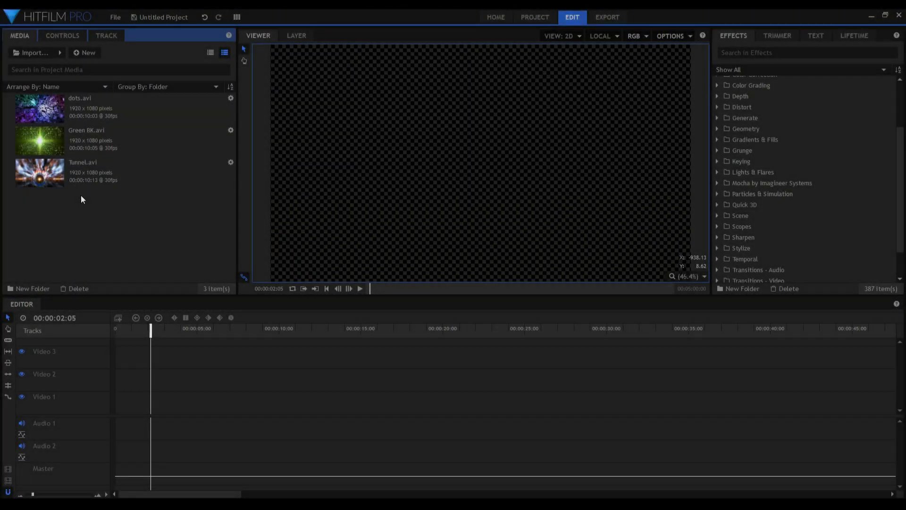
Step: Place dots, Green BK and Tunnel on the timeline and slice dots.avi and Green BK.avi partway
left_click_drag(90, 206, 163, 359)
left_click(295, 351)
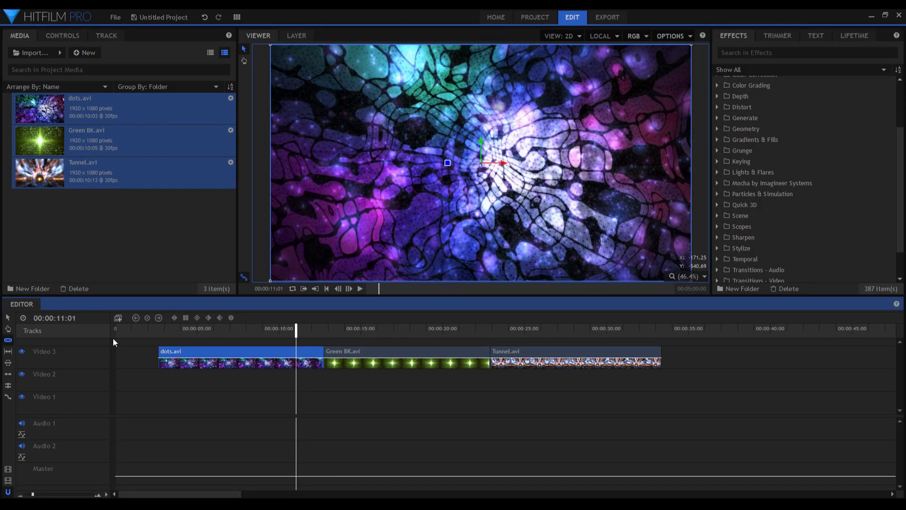
left_click(282, 351)
left_click(358, 352)
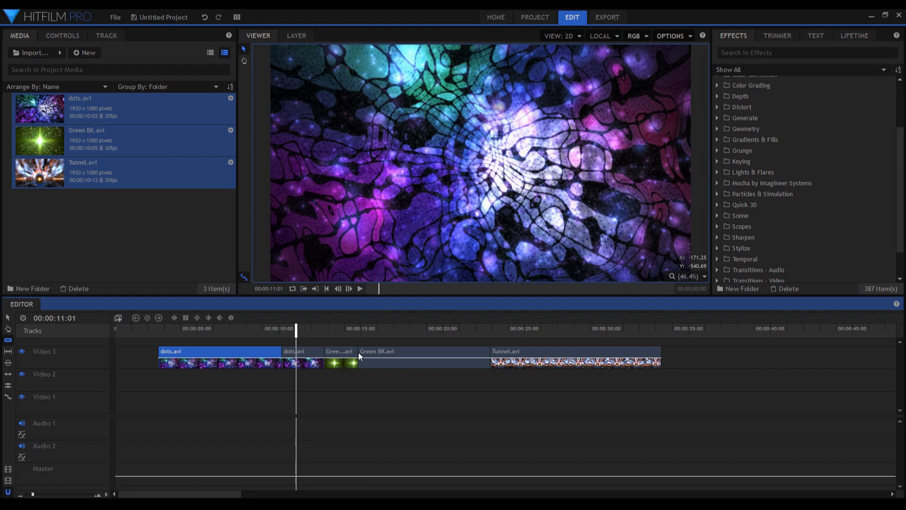
Step: Delete the leftover clip pieces and slide Green BK.avi left to meet dots.avi
left_click_drag(346, 384, 303, 346)
key("Delete")
left_click_drag(388, 357, 302, 350)
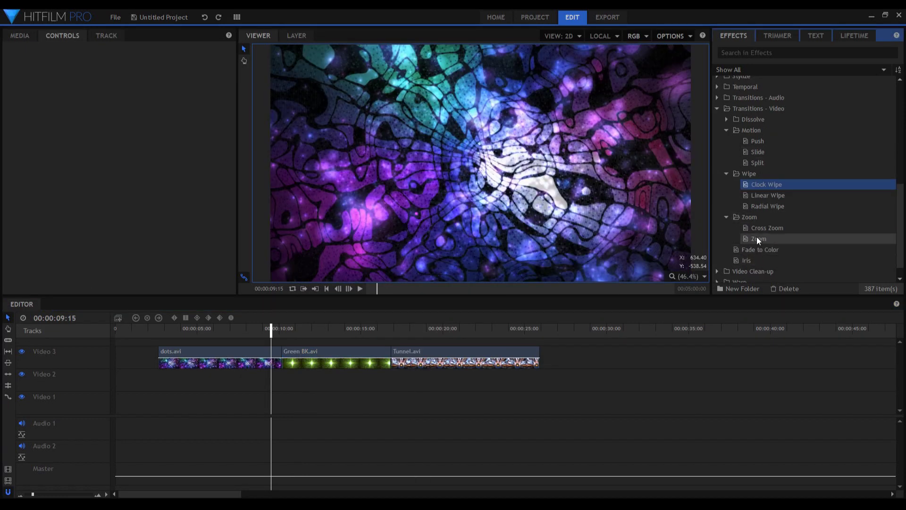
Step: Apply Cross Zoom at the dots/Green BK cut and play through it
left_click_drag(758, 229, 739, 235)
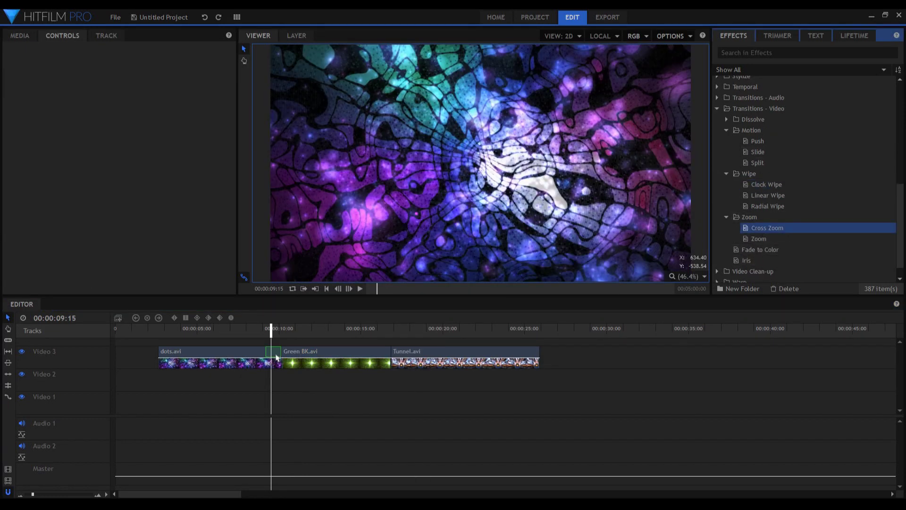
left_click_drag(276, 357, 291, 341)
key("space")
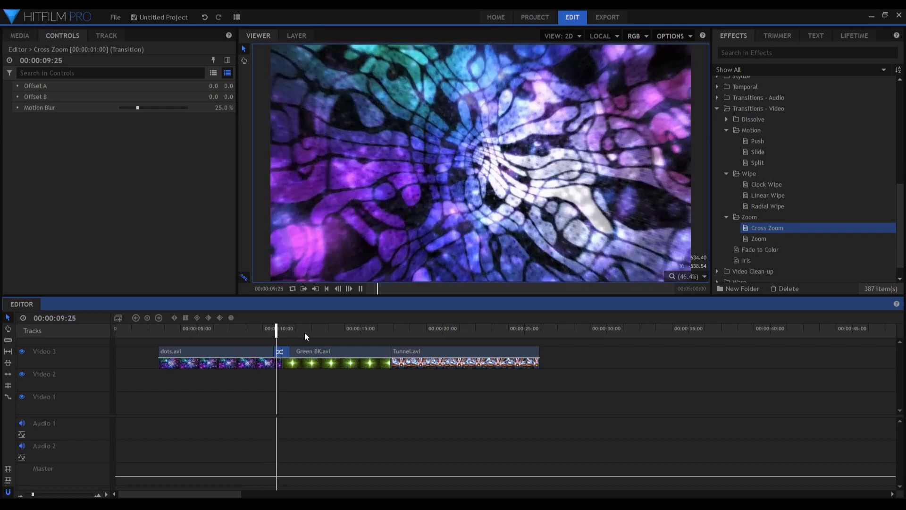
Step: Set the Cross Zoom Motion Blur to 100% and replay the transition from before the cut
left_click_drag(296, 334, 282, 335)
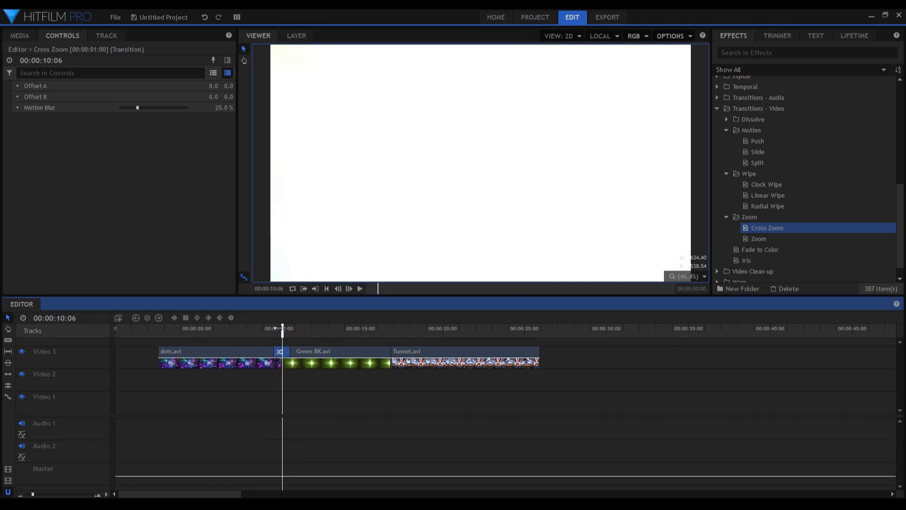
left_click(139, 108)
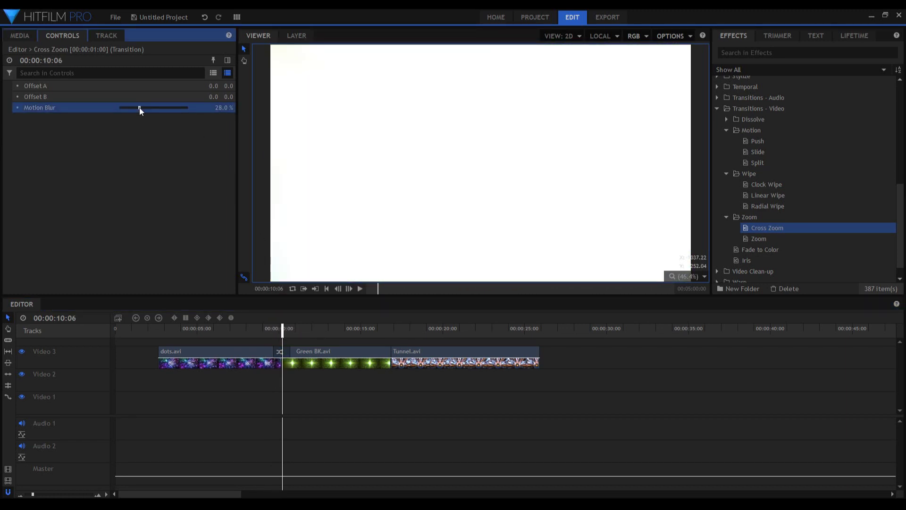
left_click_drag(140, 107, 320, 273)
left_click(271, 329)
key("space")
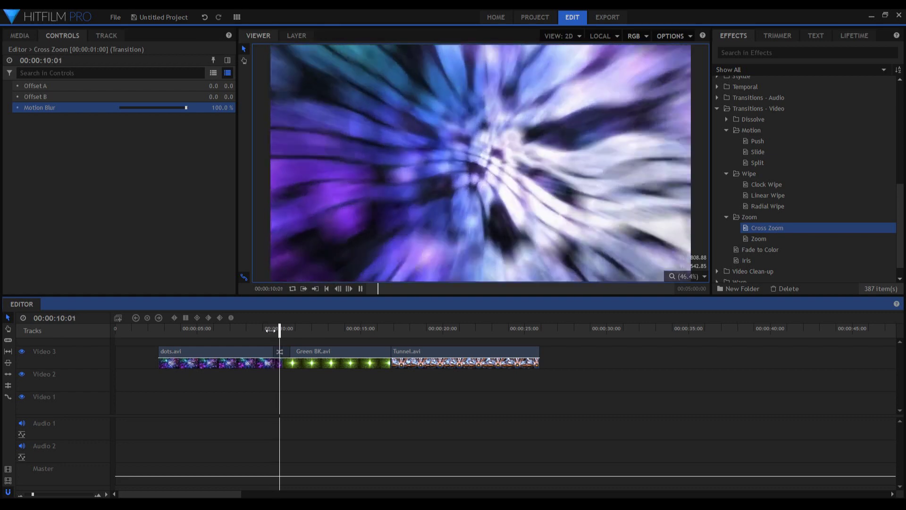
left_click(274, 332)
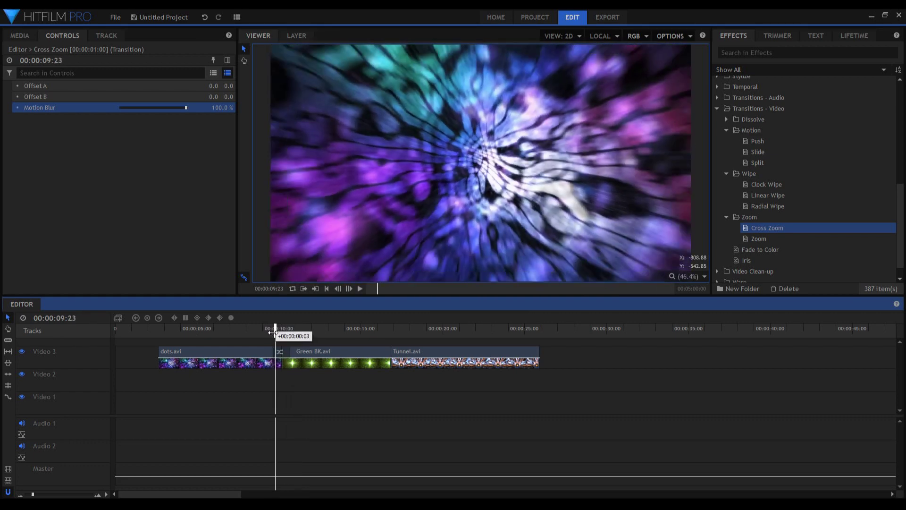
key("space")
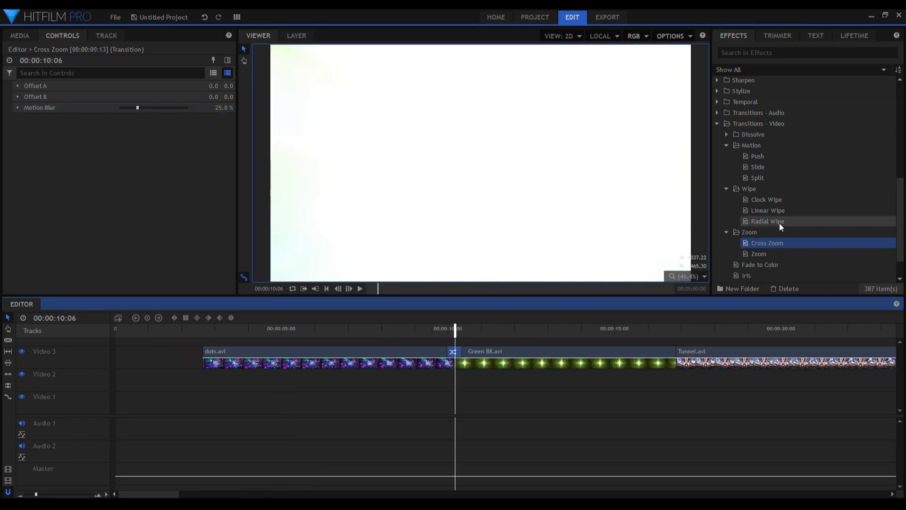
Step: Try Radial Wipe, then Linear Wipe with a softer, more feathered edge on the cut
left_click(771, 222)
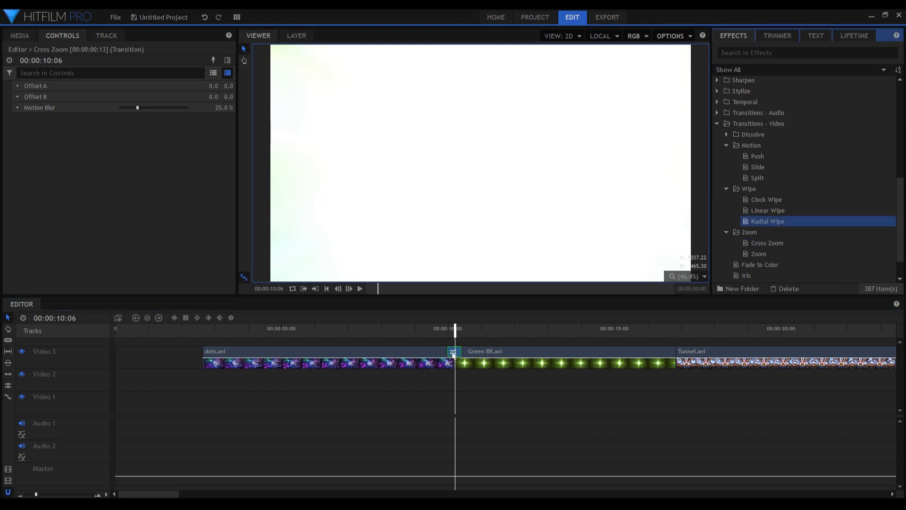
left_click_drag(452, 353, 451, 354)
left_click(453, 327)
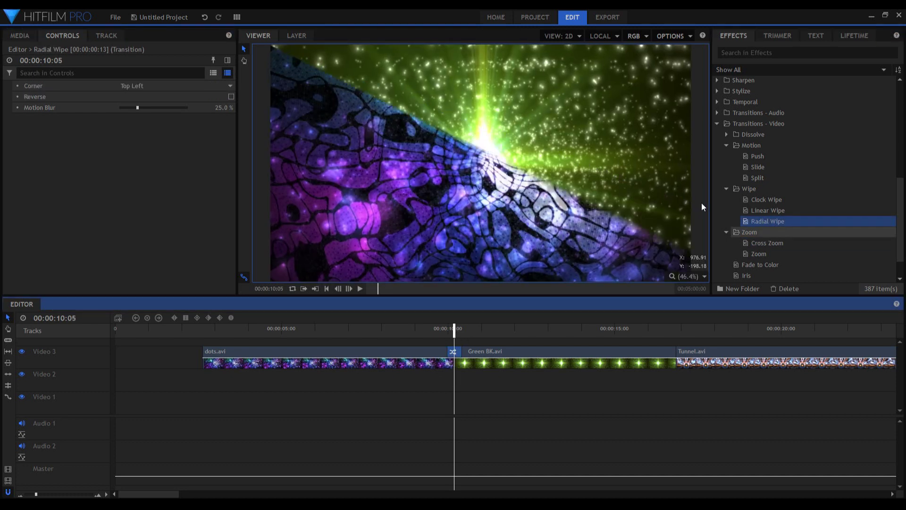
left_click(758, 211)
left_click_drag(460, 353, 454, 353)
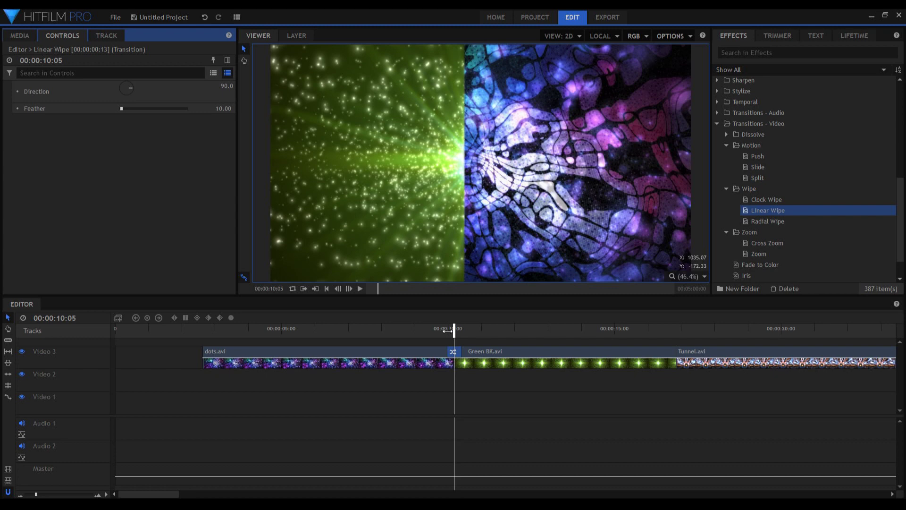
left_click_drag(122, 108, 169, 115)
Step: Replace it with Clock Wipe at 100% Motion Blur and scrub through the wipe
left_click_drag(767, 199, 507, 343)
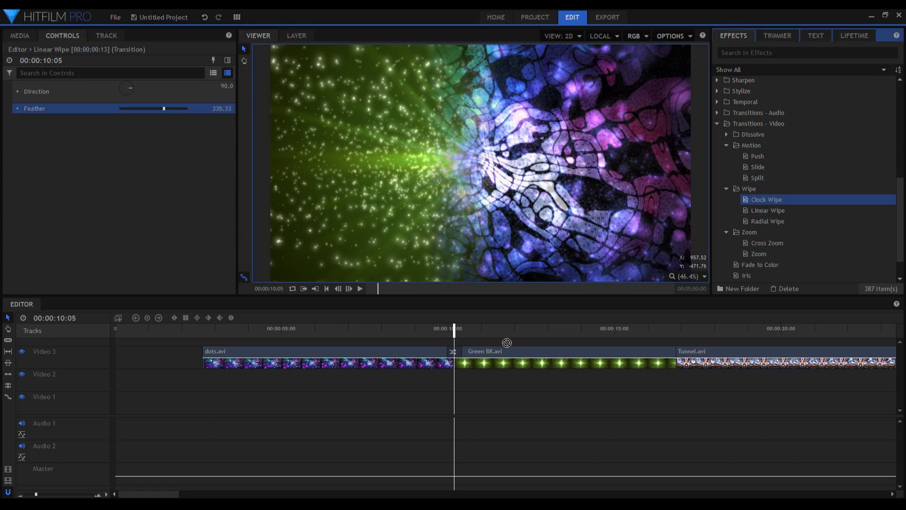
left_click_drag(449, 362, 452, 353)
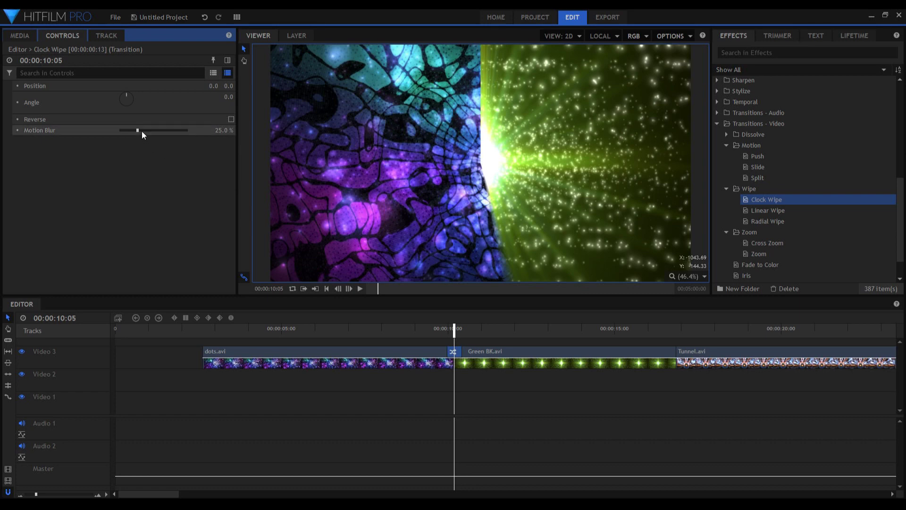
left_click_drag(159, 130, 196, 133)
left_click_drag(455, 329, 458, 333)
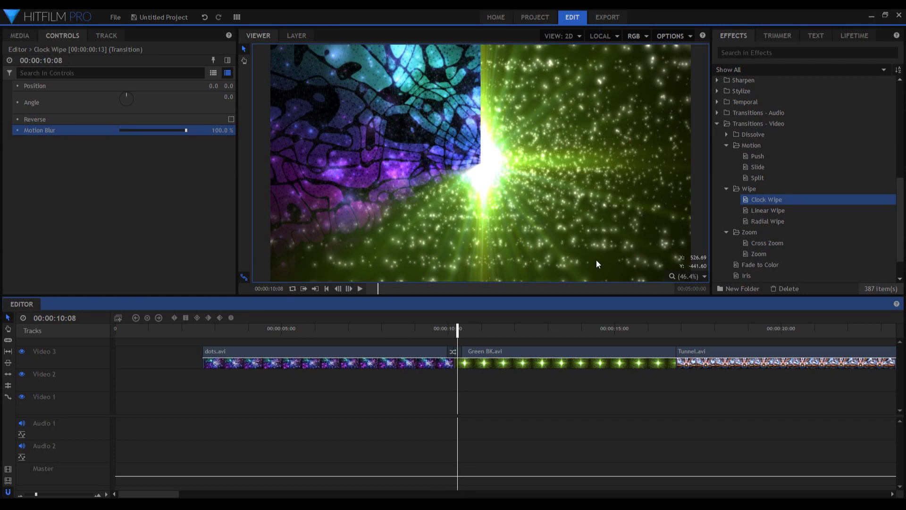
Step: Swap in a Push transition (direction Right, Motion Blur 25%) and preview it from 10:00
left_click(748, 157)
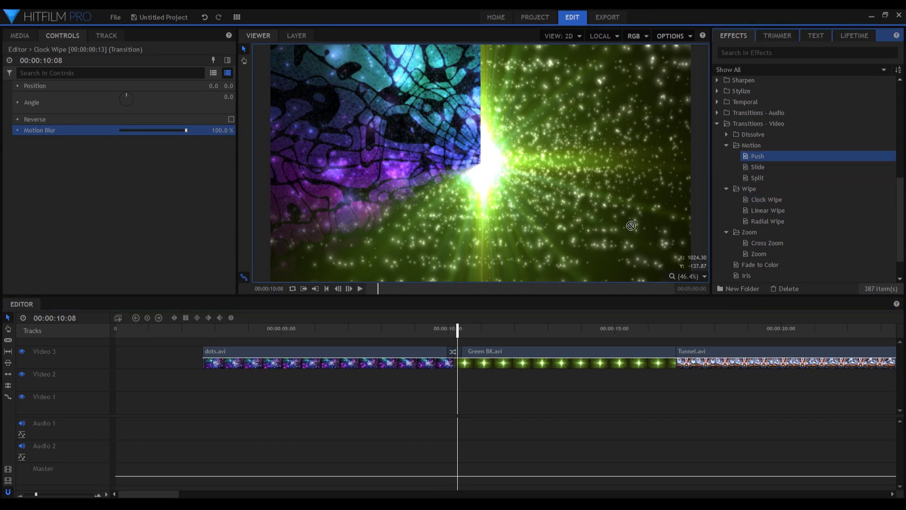
left_click_drag(455, 354, 447, 335)
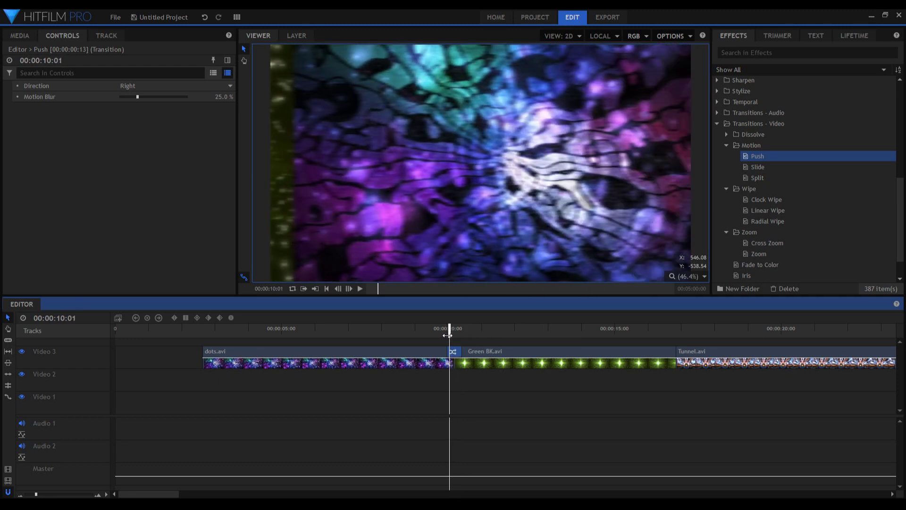
key("space")
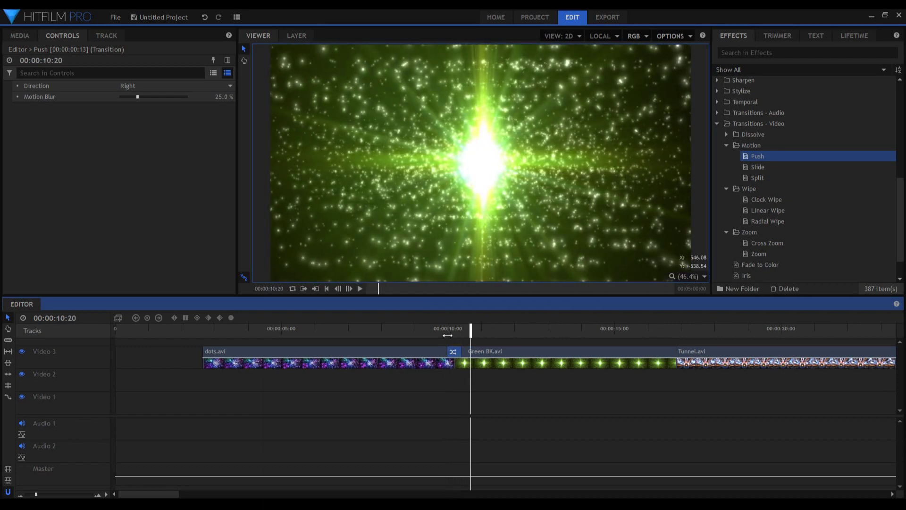
left_click(448, 335)
left_click_drag(448, 335, 457, 329)
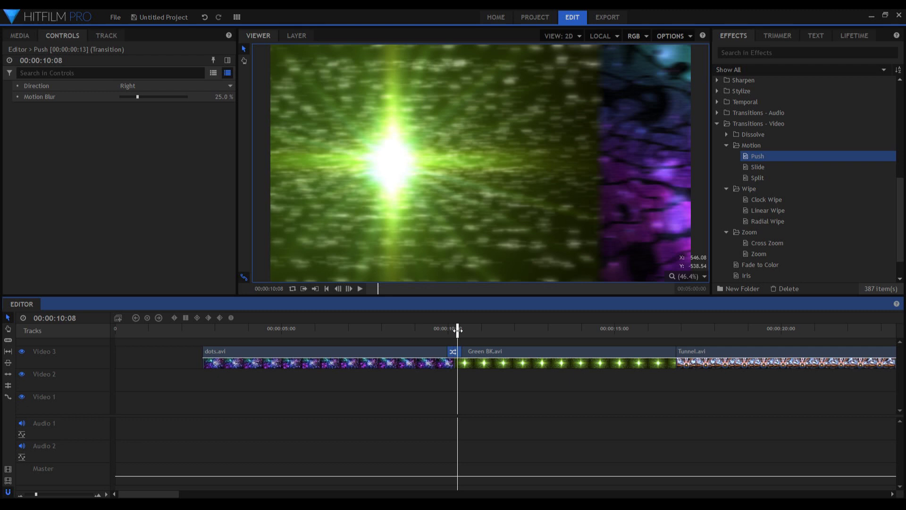
left_click_drag(457, 329, 477, 330)
Step: Replace the transition with Slide at 100% Motion Blur and scrub through it
left_click_drag(756, 167, 729, 184)
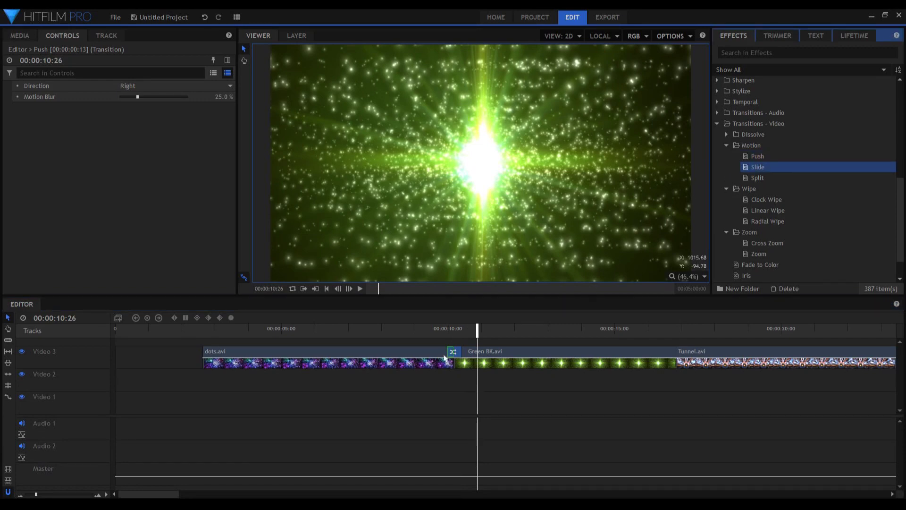
left_click_drag(445, 357, 458, 329)
left_click_drag(137, 119, 140, 118)
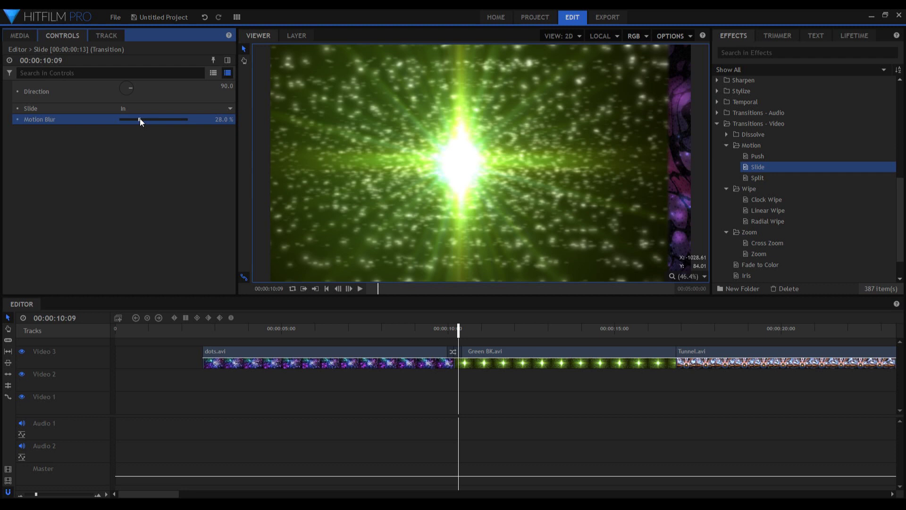
left_click_drag(448, 332, 457, 353)
Step: Switch to Split with 100% Motion Blur and Border Radius reduced to 0
left_click(756, 178)
left_click(452, 330)
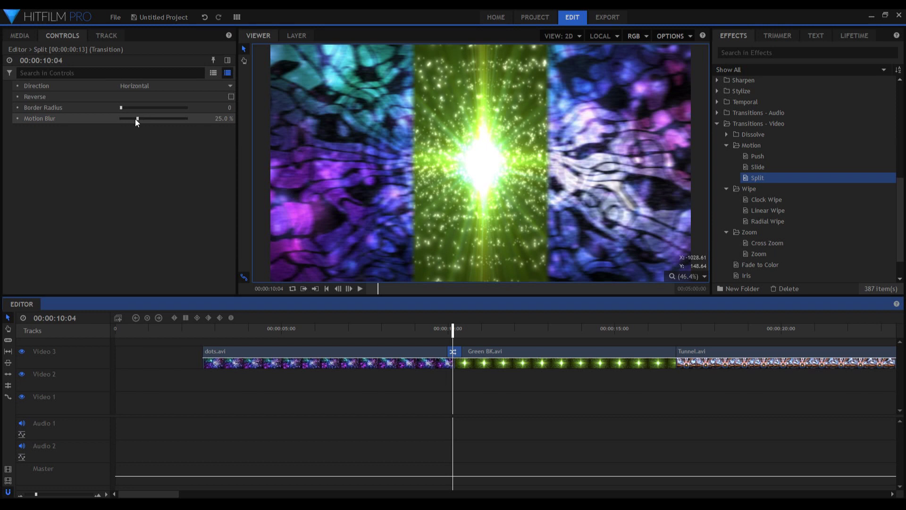
left_click_drag(135, 118, 135, 111)
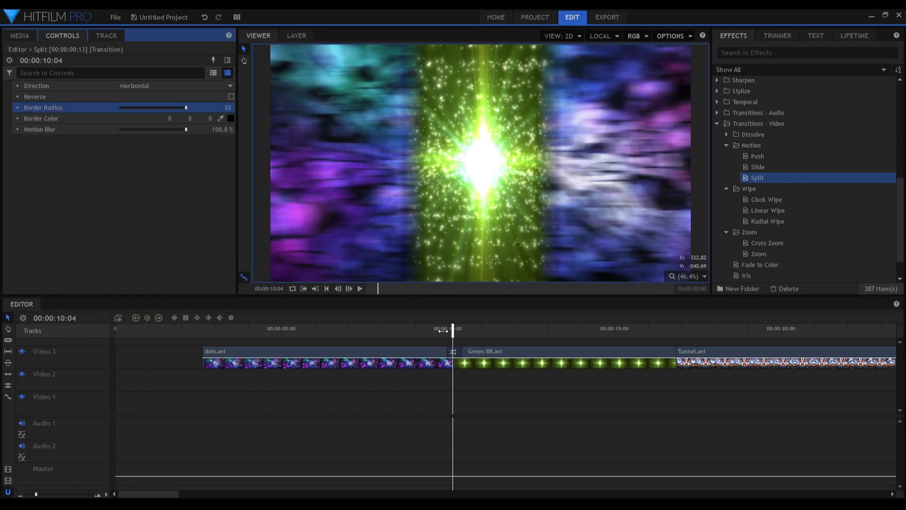
mouse_move(444, 330)
left_mouse_down()
mouse_move(462, 330)
mouse_move(443, 331)
left_mouse_up()
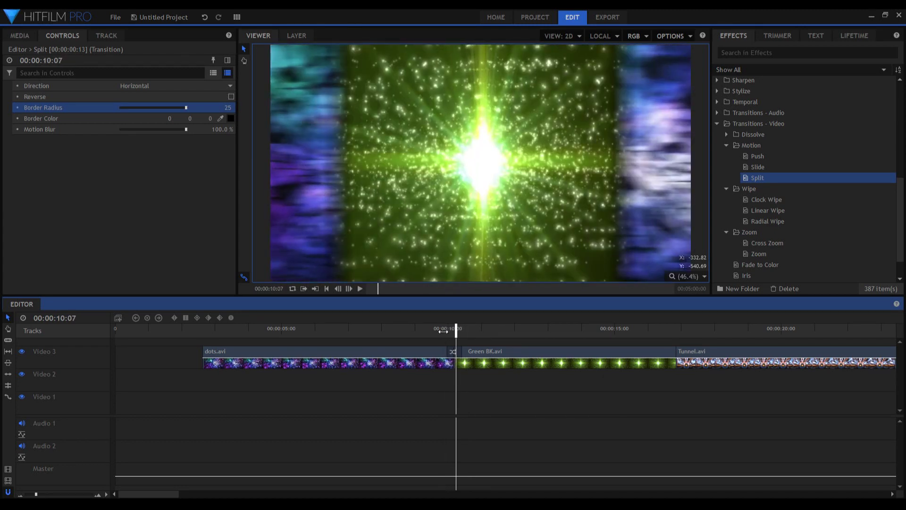
left_click_drag(186, 108, 138, 108)
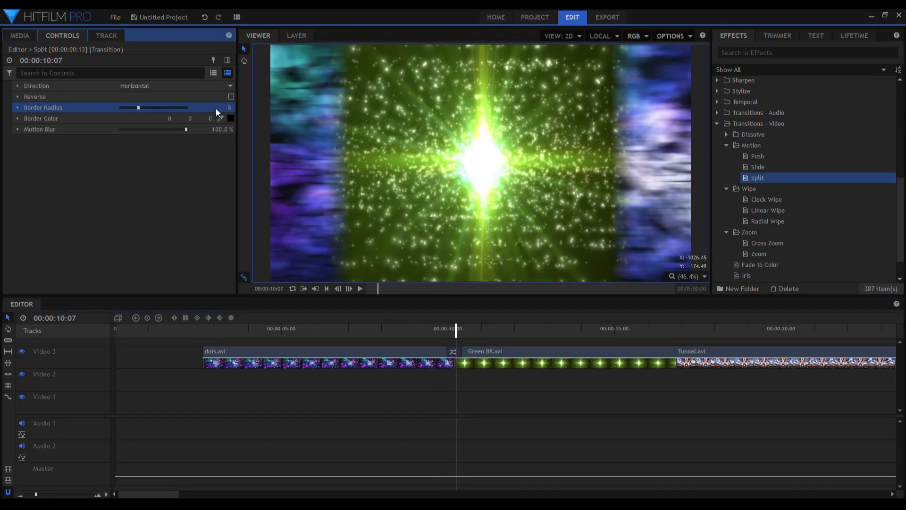
left_click_drag(216, 108, 33, 113)
left_click(444, 330)
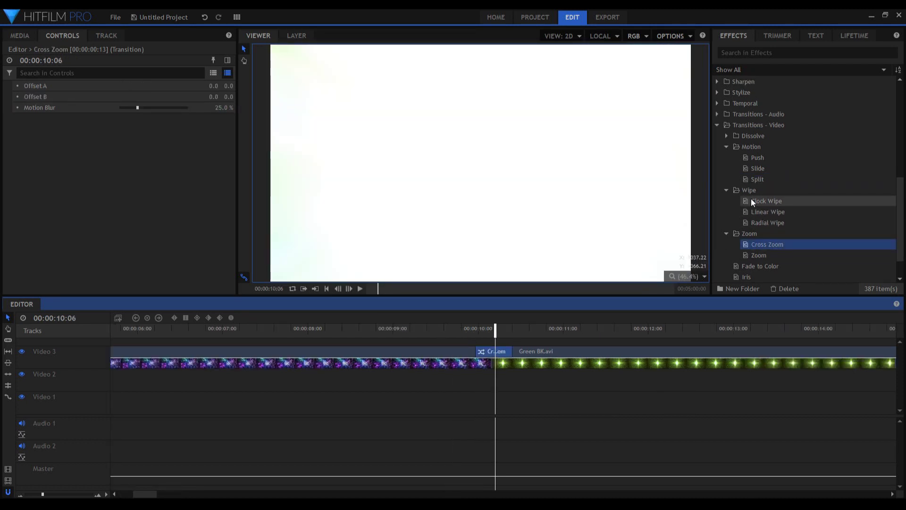
Step: Replace the Cross Zoom at the cut with Push and move to 00:00:10:00
left_click_drag(757, 159, 542, 276)
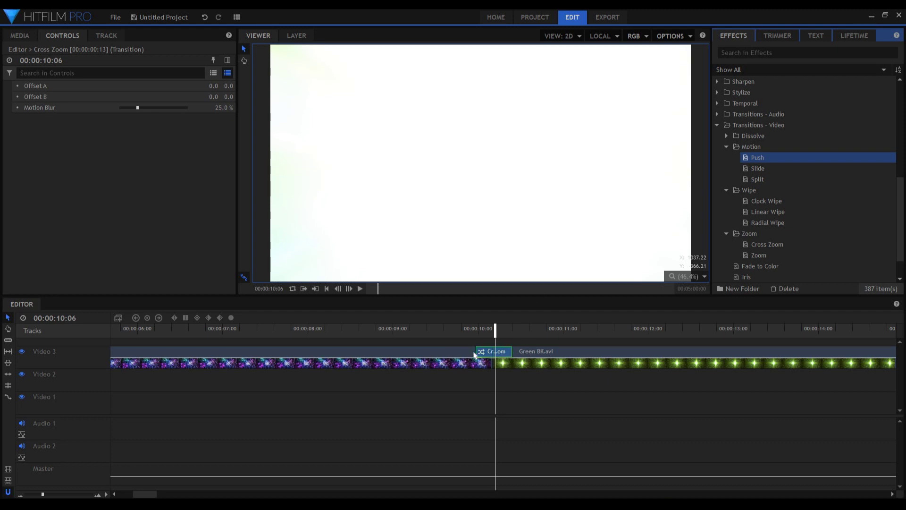
left_click_drag(462, 355, 467, 354)
left_click(478, 330)
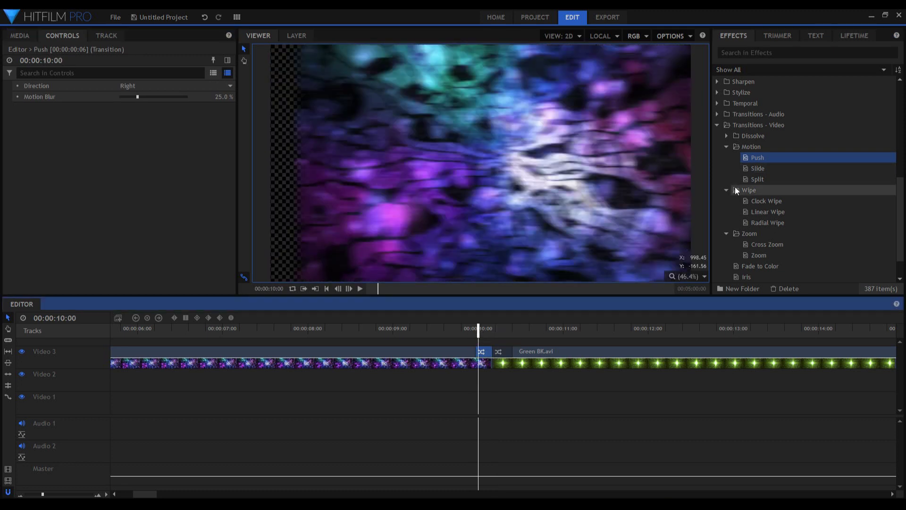
Step: Replace Push with Slide and play it back from 00:00:09:25
left_click_drag(756, 170, 561, 306)
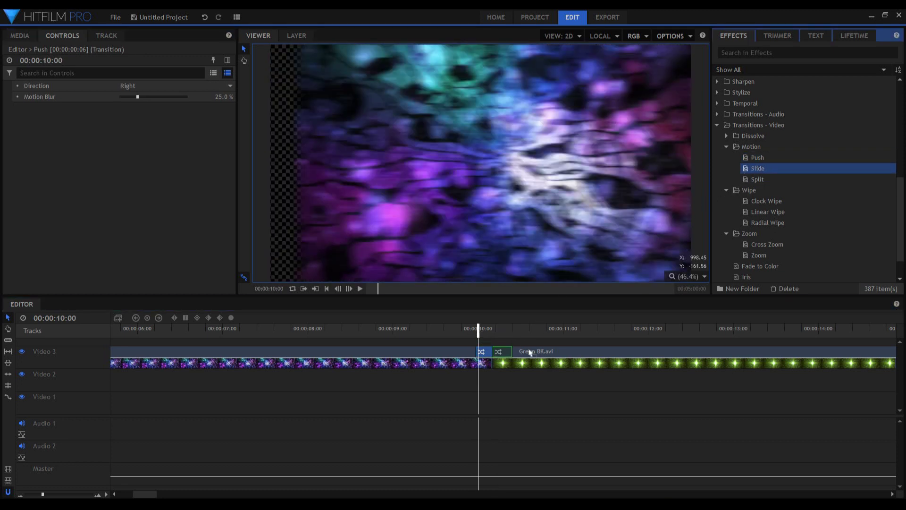
left_click_drag(530, 352, 529, 351)
left_click_drag(484, 330, 471, 330)
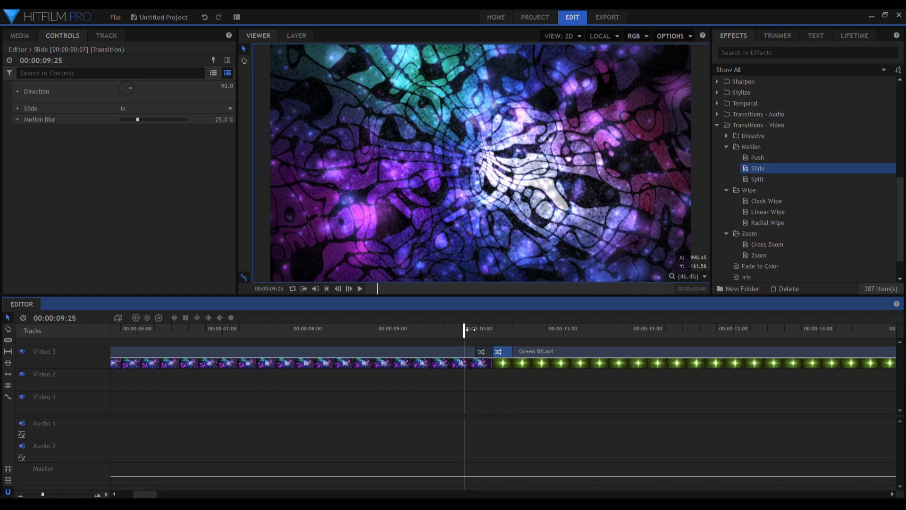
key("space")
left_click(465, 329)
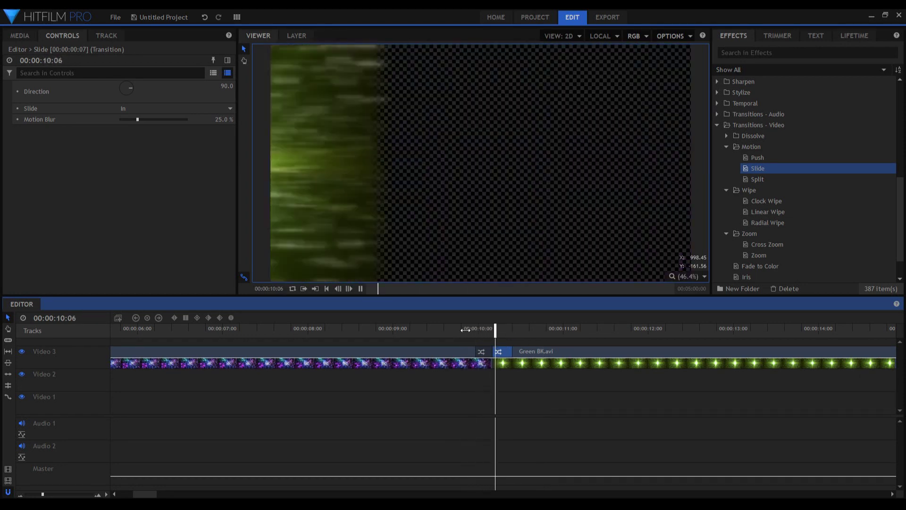
key("space")
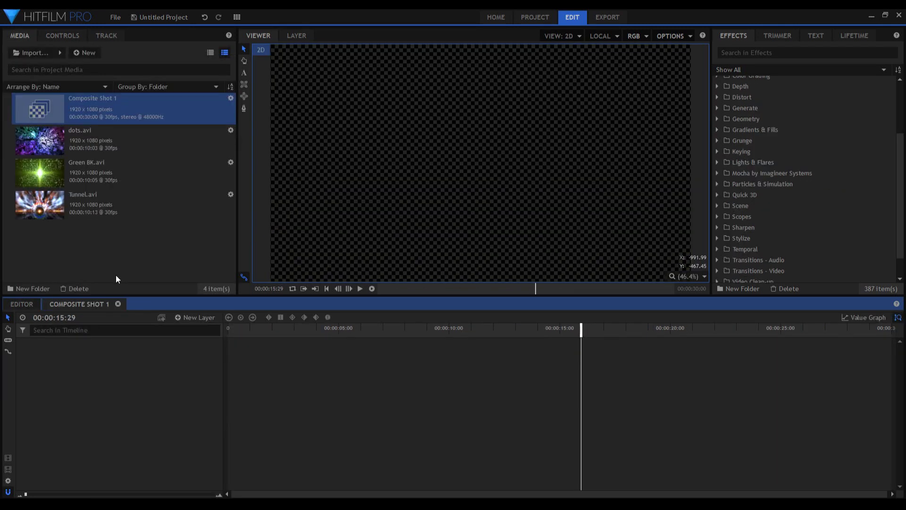
Step: Add dots, Green BK and Tunnel as layers, starting Green BK at 10s and Tunnel at 20s
left_click_drag(110, 257, 47, 140)
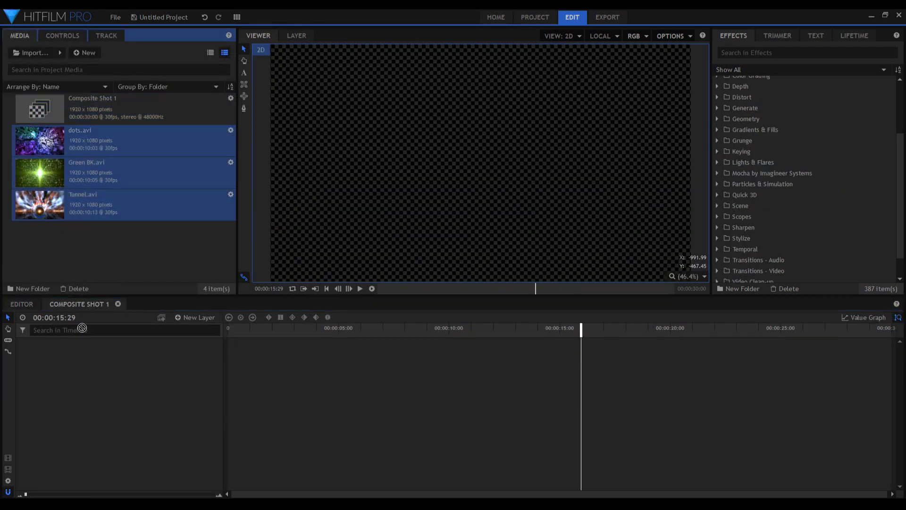
left_click_drag(80, 304, 80, 370)
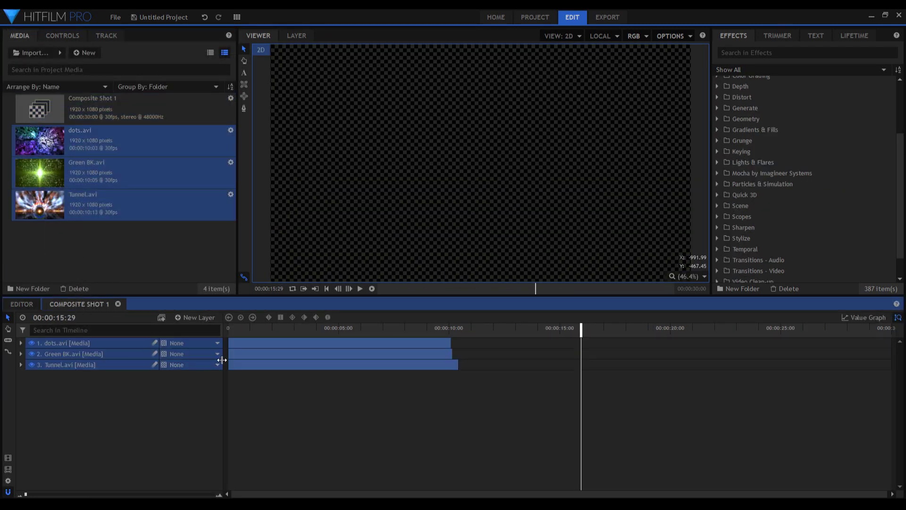
left_click_drag(309, 355, 495, 355)
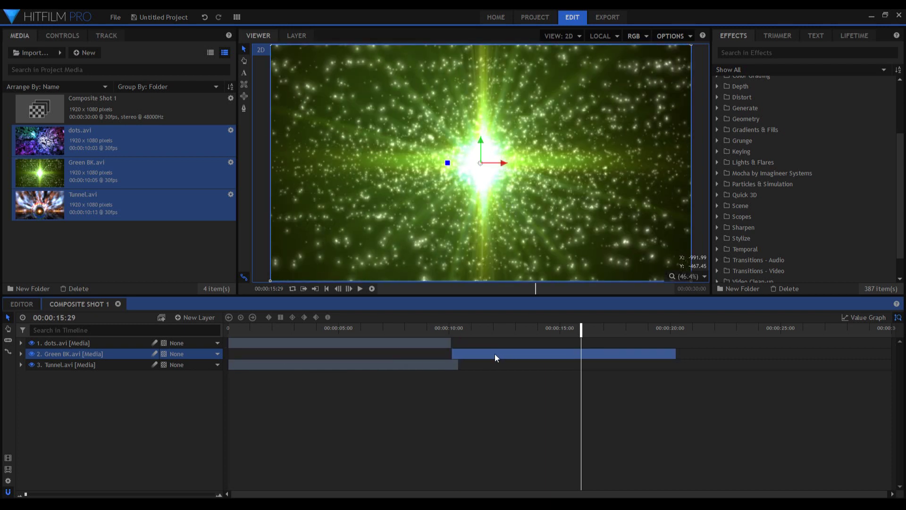
left_click_drag(278, 366, 720, 372)
left_click_drag(687, 330, 513, 329)
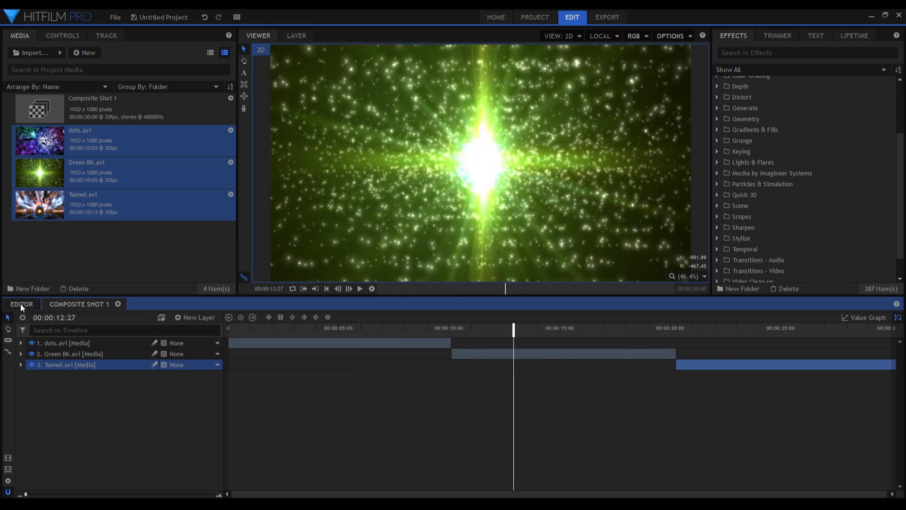
Step: Delete the three Editor clips and place Composite Shot 1 at the start of Video 3
left_click(21, 304)
left_click_drag(491, 394, 94, 327)
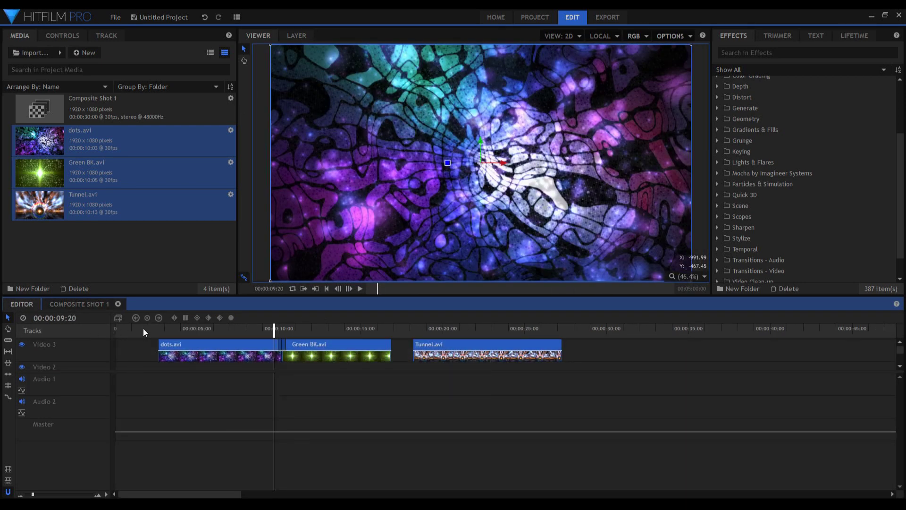
key("Delete")
left_click_drag(78, 123, 280, 336)
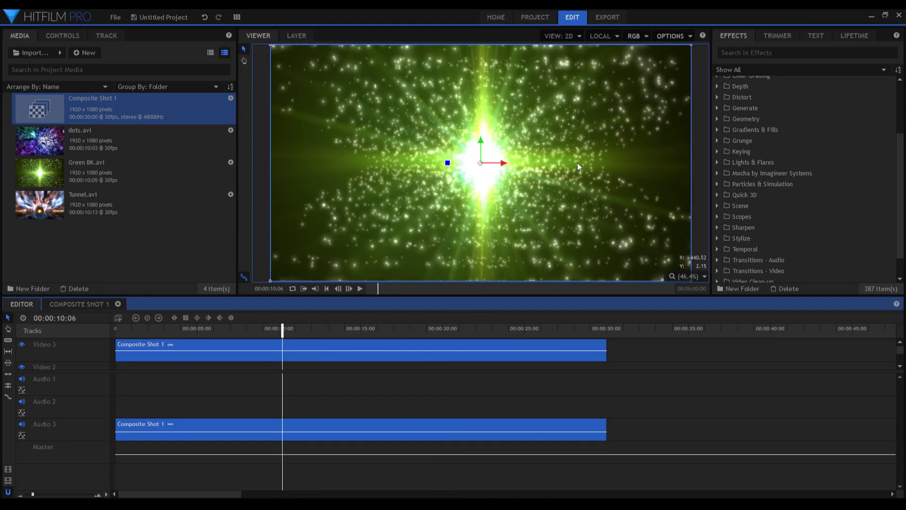
Step: Search 'flu', drop Fluid Distortion onto the Composite Shot 1 clip, and expand its parameters
left_click(745, 53)
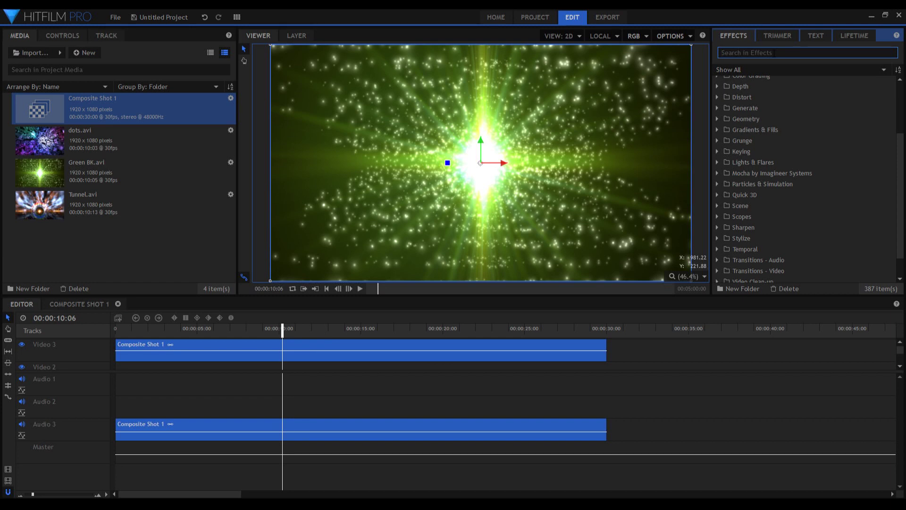
left_click_drag(904, 136, 902, 161)
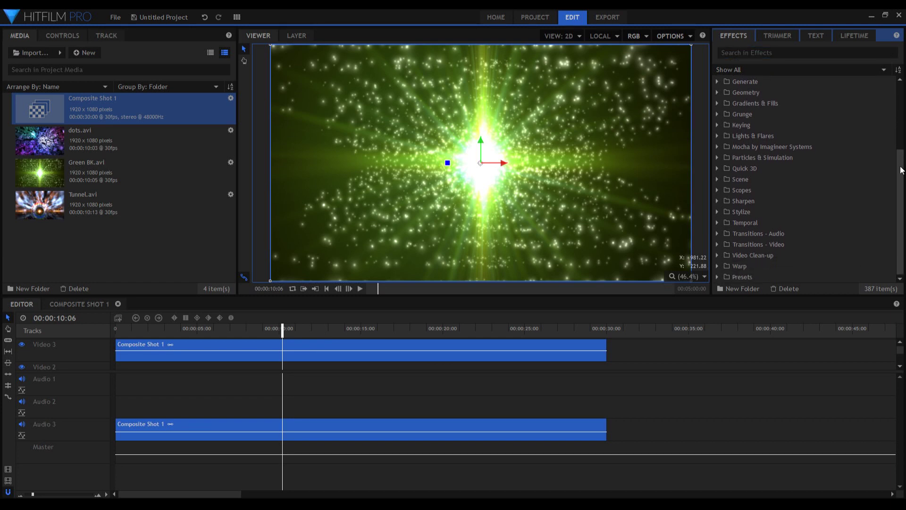
type("flu")
left_click(763, 116)
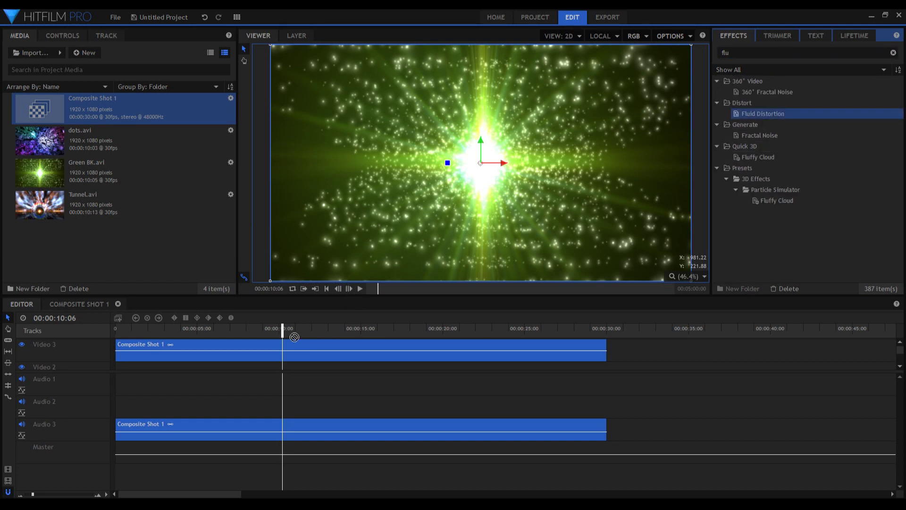
mouse_move(295, 336)
left_mouse_down()
mouse_move(282, 347)
mouse_move(282, 327)
left_mouse_up()
left_click(17, 118)
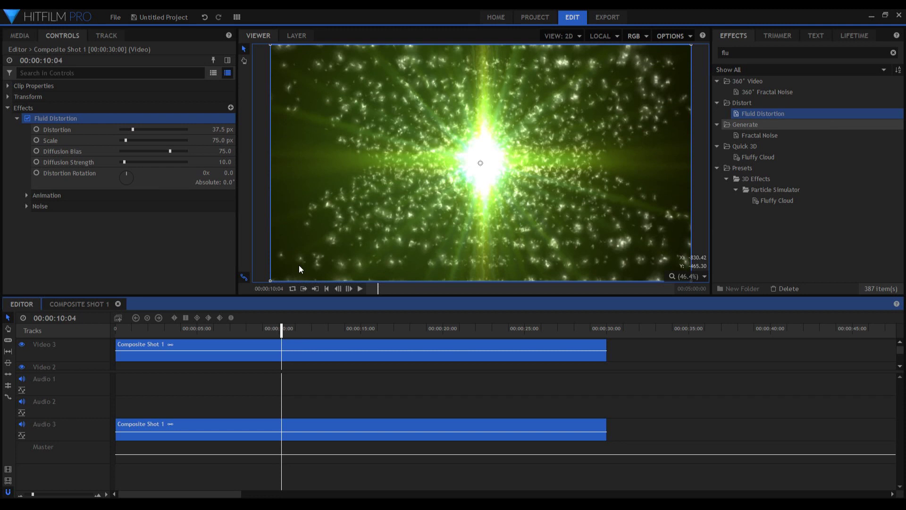
Step: Clear the effects search and record a Fluid Distortion keyframe at 10:04
left_click(760, 51)
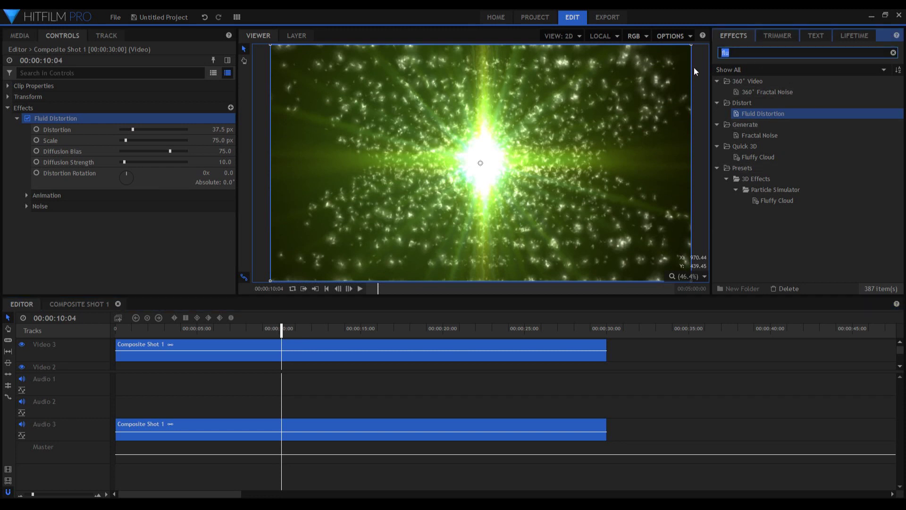
key("BackSpace")
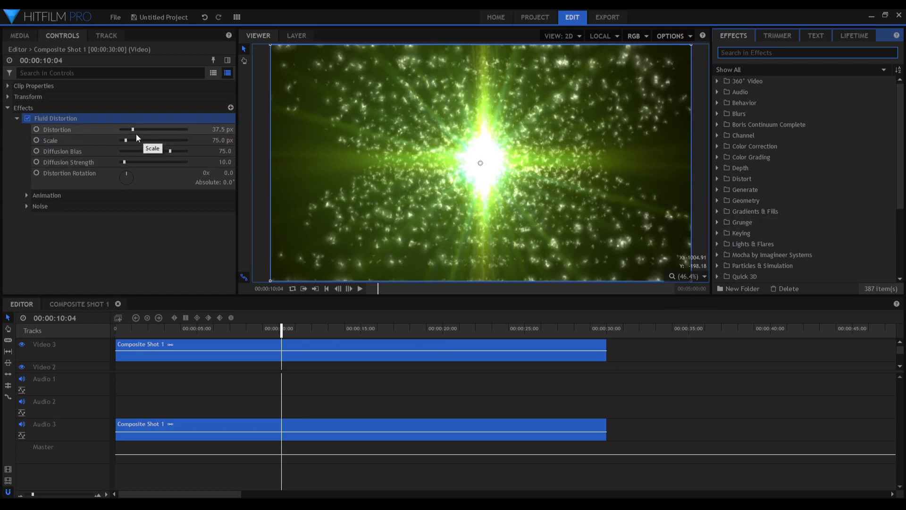
mouse_move(133, 130)
left_mouse_down()
mouse_move(174, 131)
mouse_move(145, 132)
left_mouse_up()
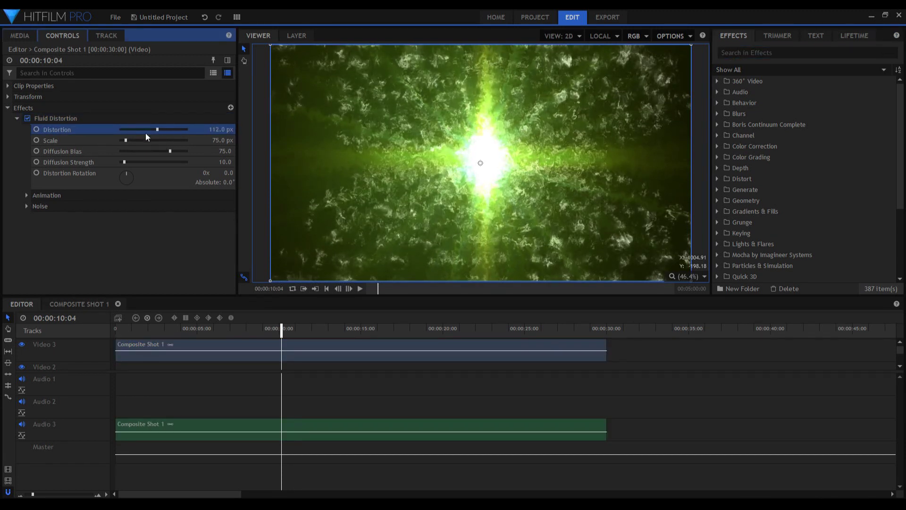
left_click(36, 132)
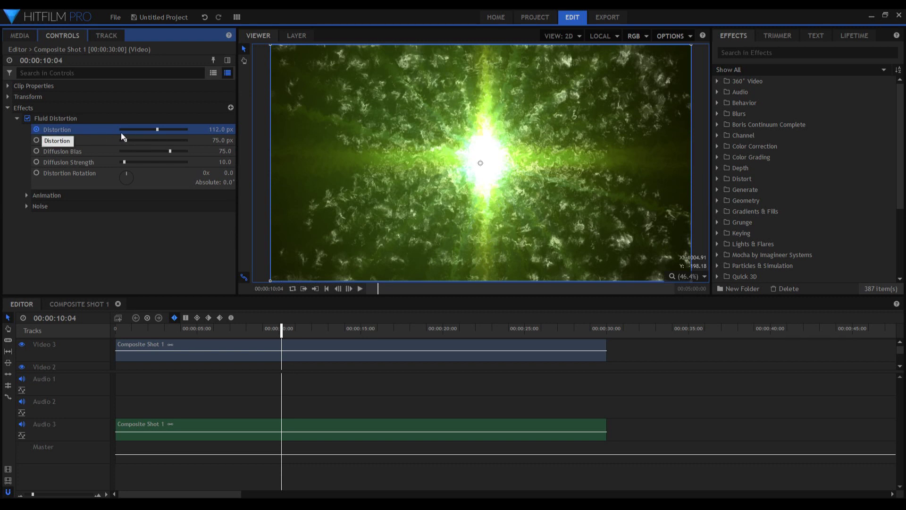
Step: Raise Distortion to 200 px and keyframe Scale at 430.5 px, then return to 09:15
left_click_drag(158, 129, 186, 130)
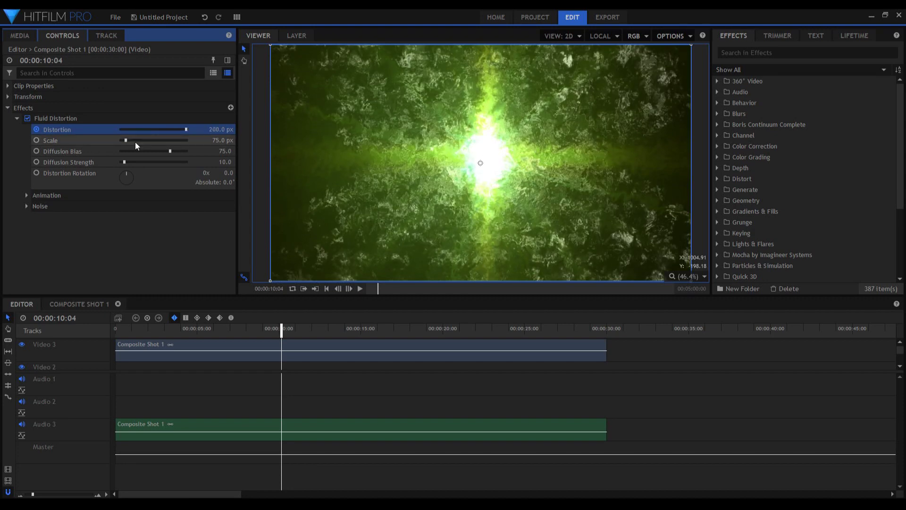
left_click_drag(125, 140, 148, 140)
left_click(33, 141)
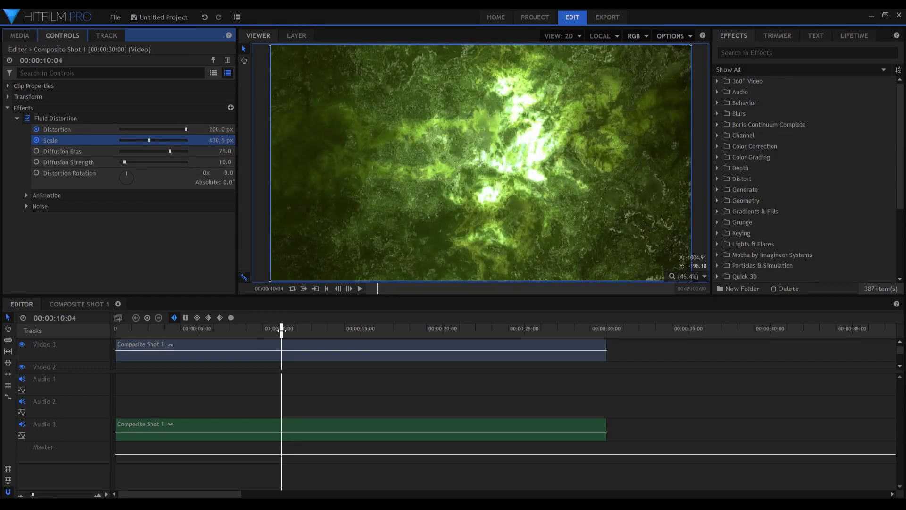
left_click_drag(282, 331, 272, 331)
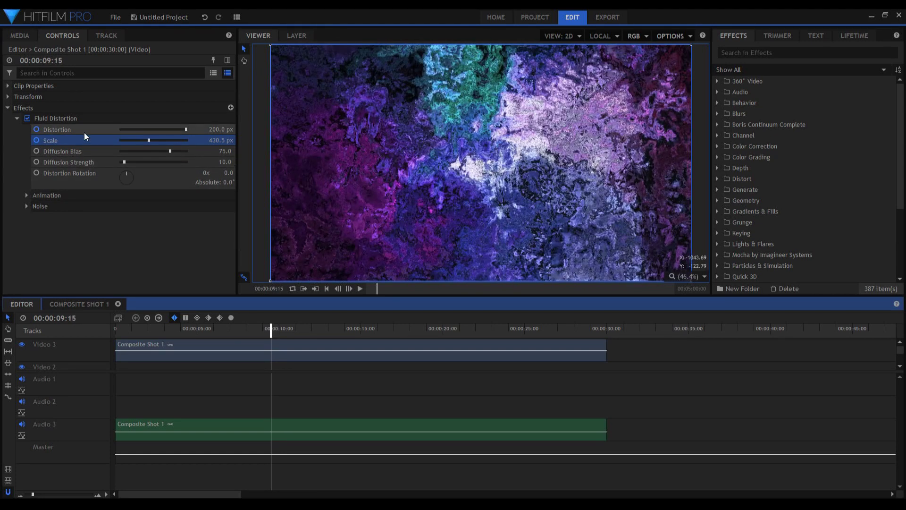
Step: Keyframe Distortion 0 px and Scale 1.0 px at 10:24, then preview the fade from 09:13
left_click_drag(185, 129, 134, 141)
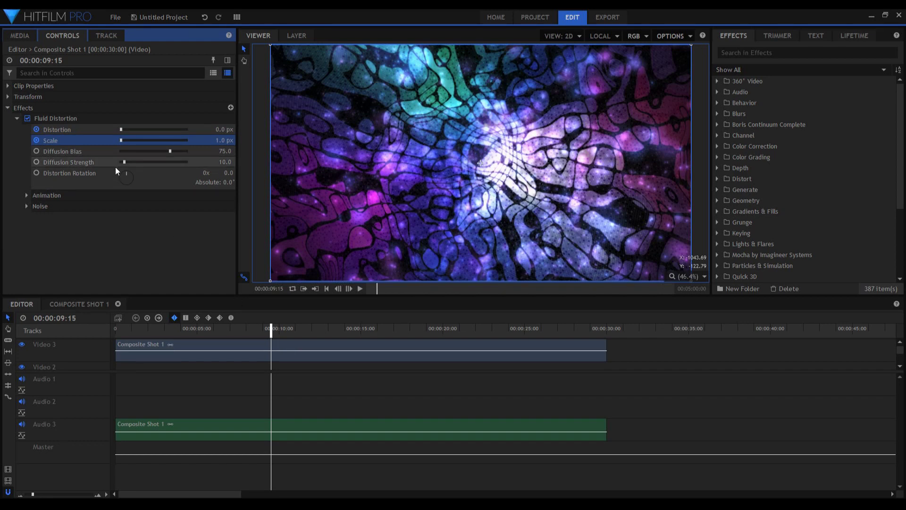
key("space")
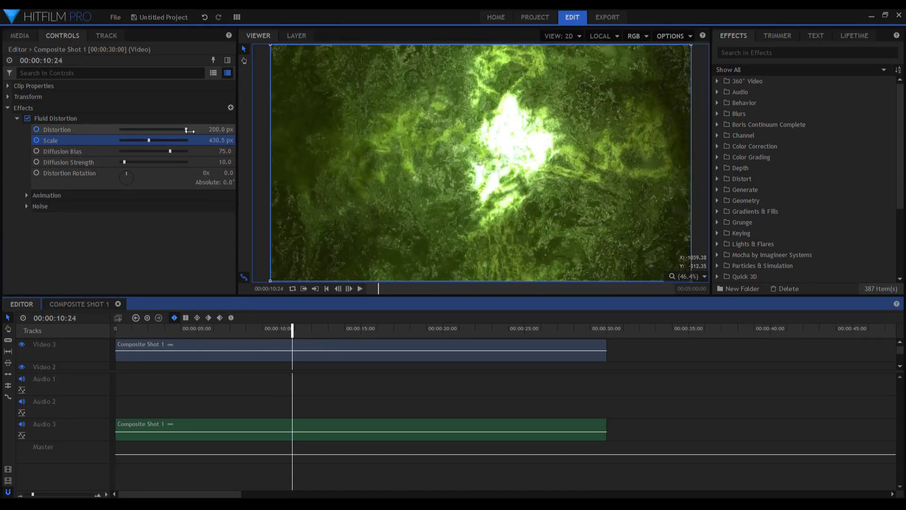
left_click_drag(185, 129, 80, 134)
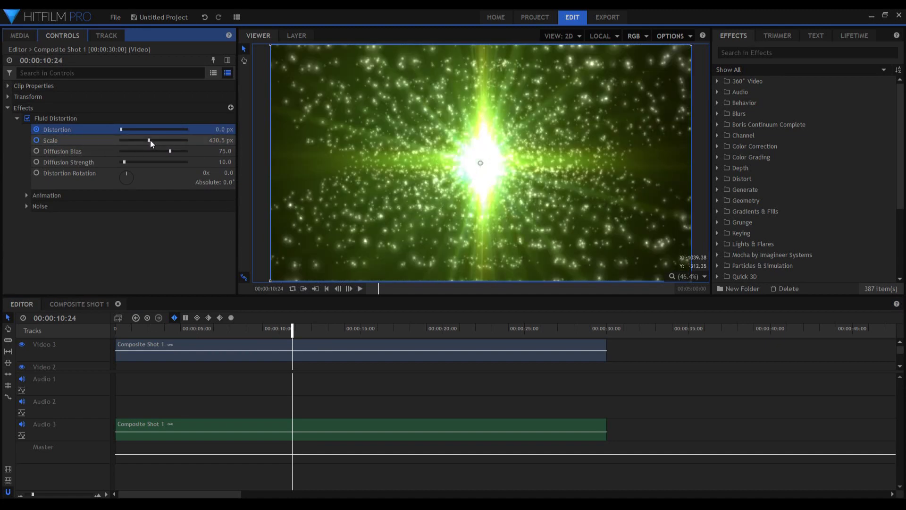
left_click_drag(149, 140, 121, 140)
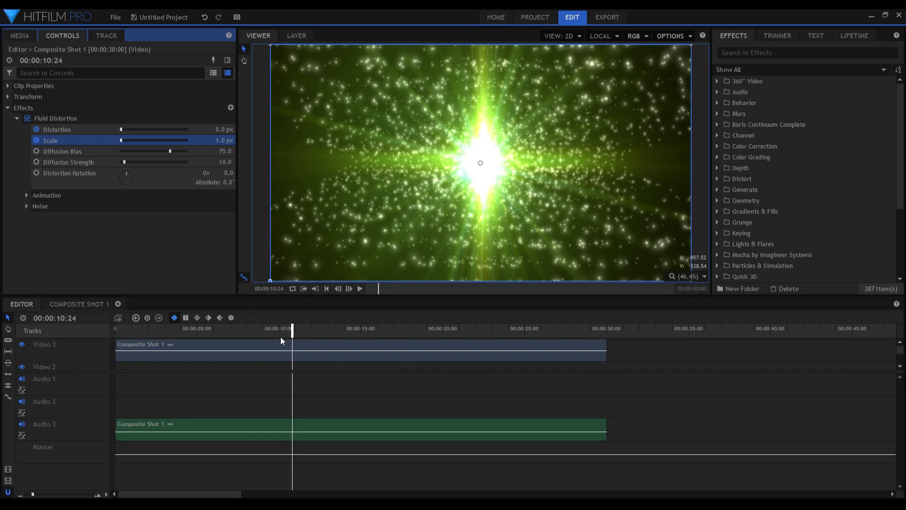
mouse_move(290, 336)
left_mouse_down()
mouse_move(265, 326)
mouse_move(295, 329)
mouse_move(265, 327)
mouse_move(293, 334)
mouse_move(279, 333)
left_mouse_up()
key("space")
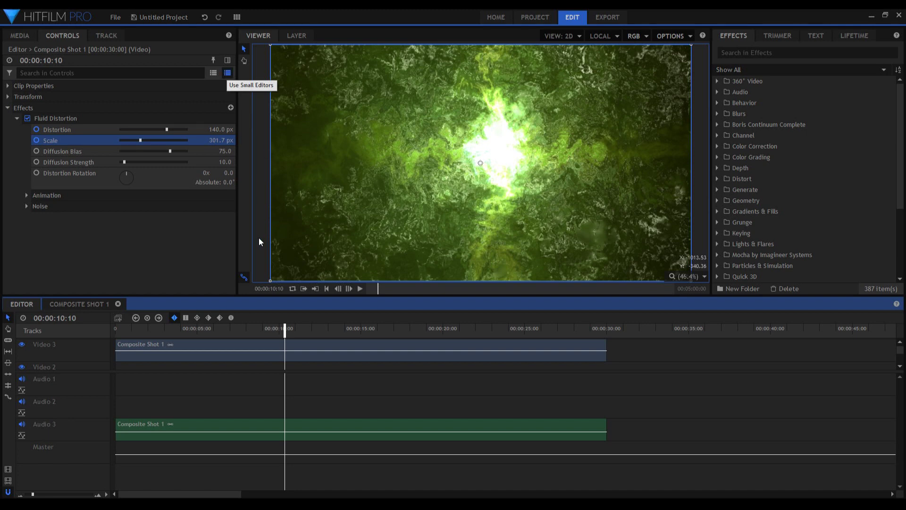
Step: Convert all six Distortion and Scale keyframes from linear to Smooth interpolation
left_click_drag(284, 331, 263, 332)
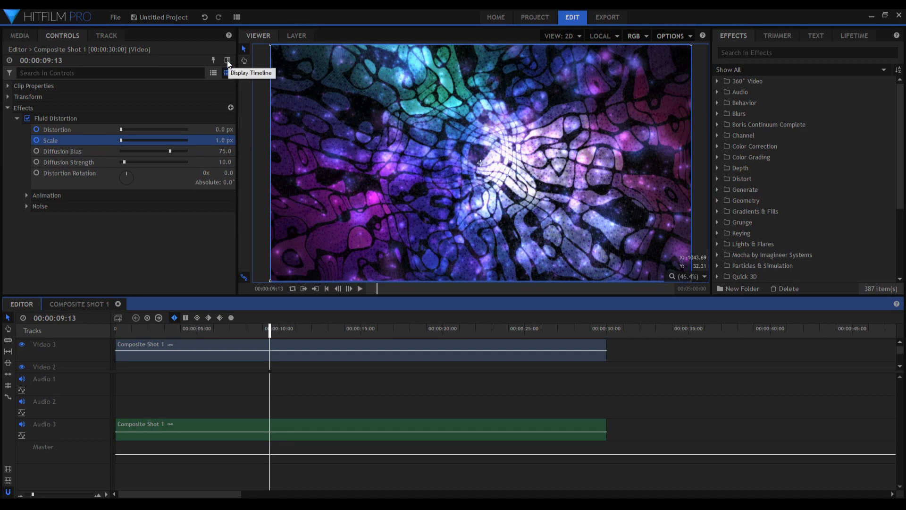
left_click(227, 61)
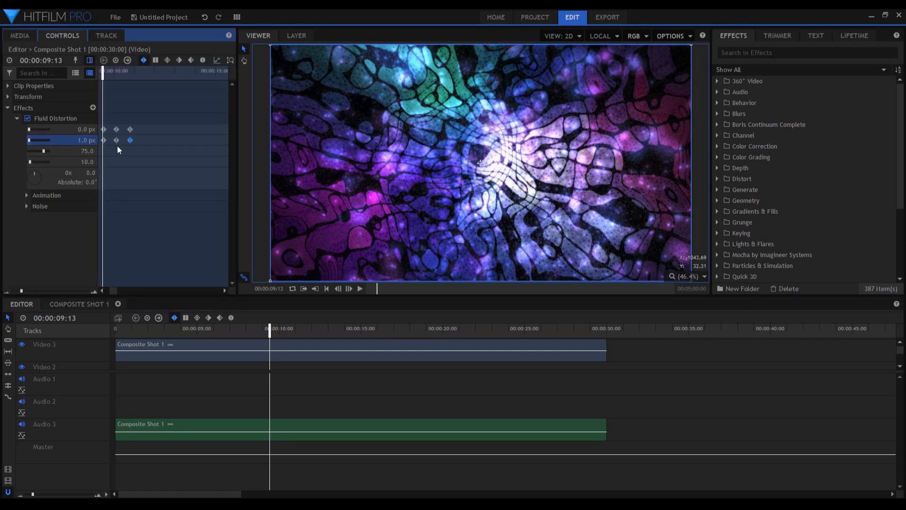
left_click_drag(149, 148, 179, 150)
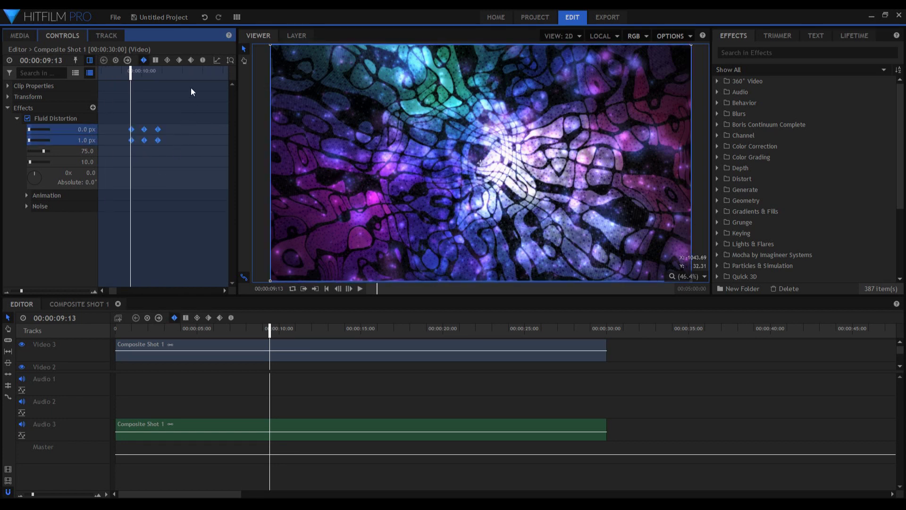
left_click(168, 60)
left_click_drag(118, 124, 185, 151)
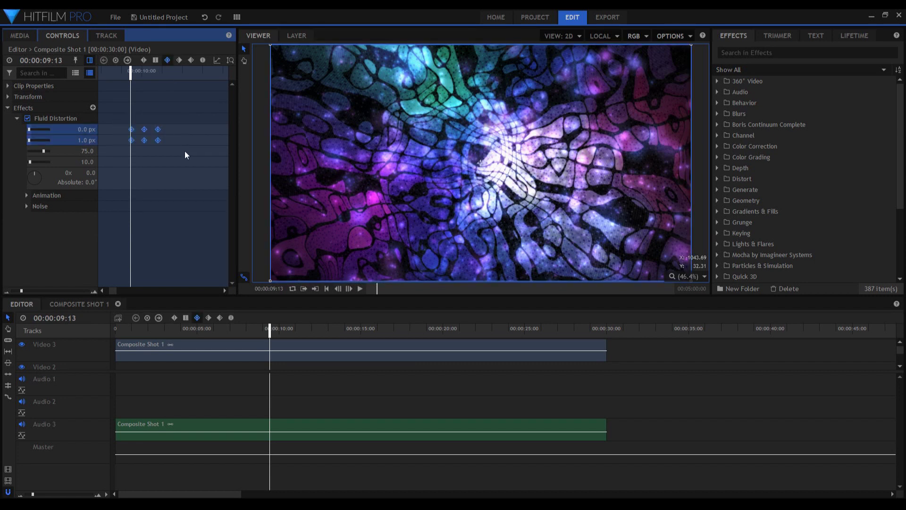
Step: Show the 0–200 Fluid Distortion value curve, preview the smoothed warp, and stop at 10:00
left_click(218, 61)
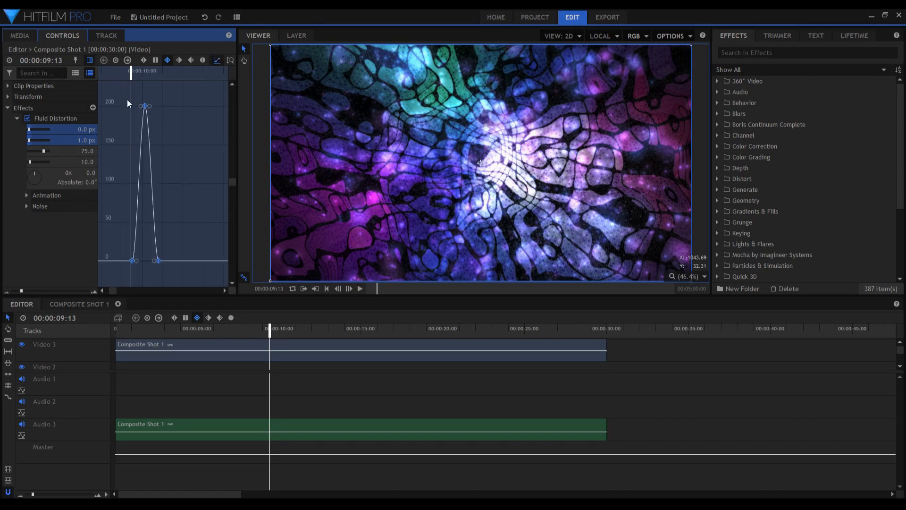
mouse_move(269, 327)
left_mouse_down()
mouse_move(299, 325)
mouse_move(266, 325)
left_mouse_up()
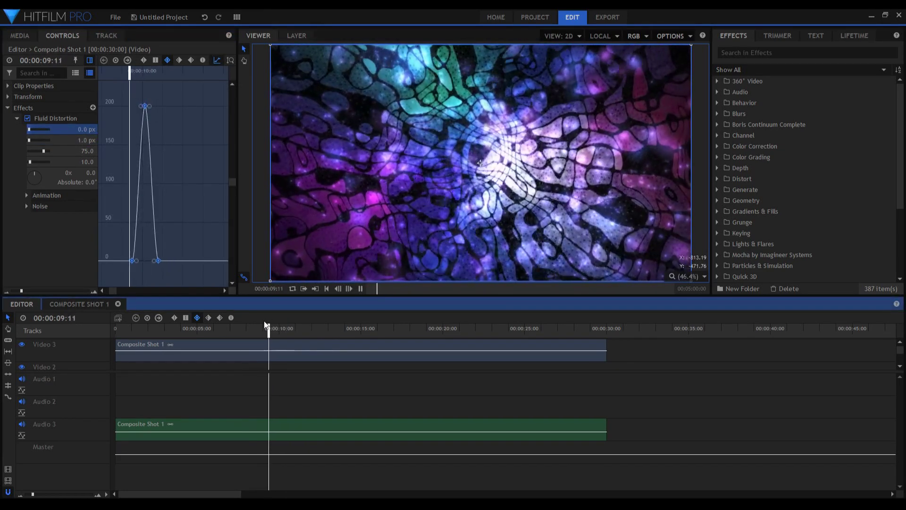
key("space")
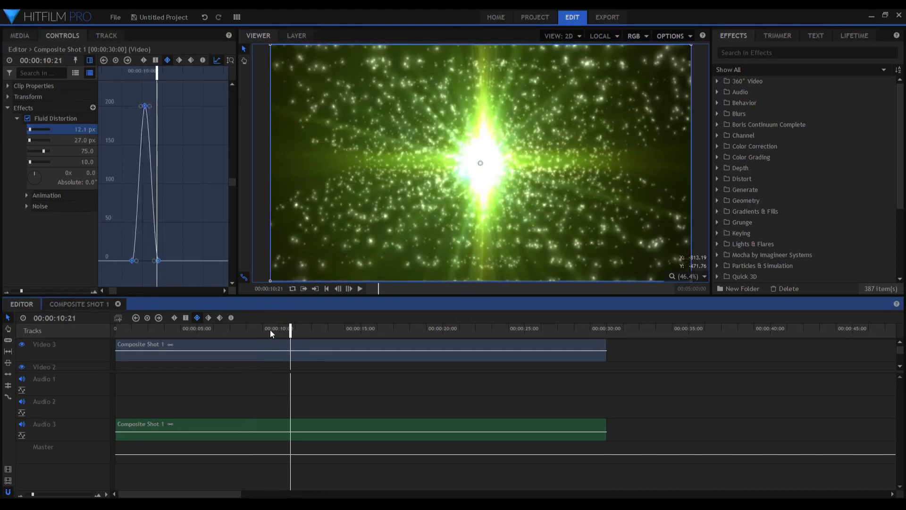
left_click(259, 329)
key("space")
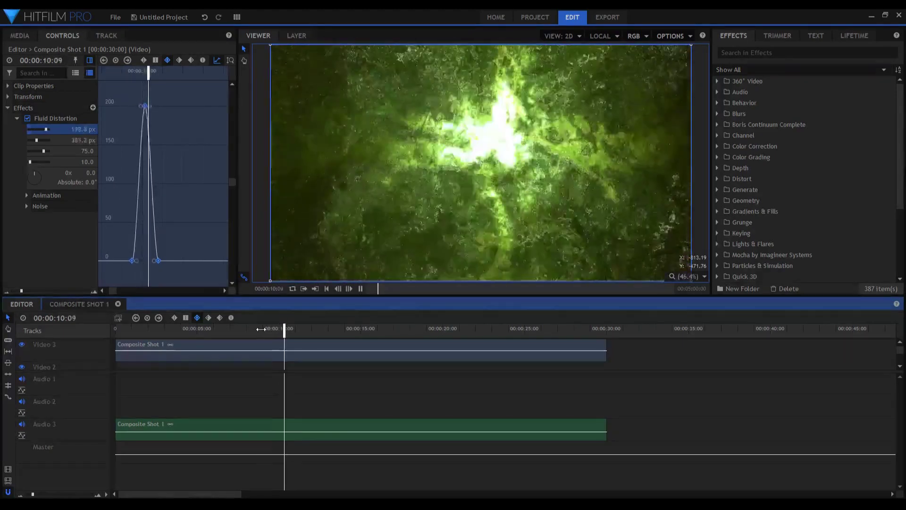
key("space")
left_click(279, 329)
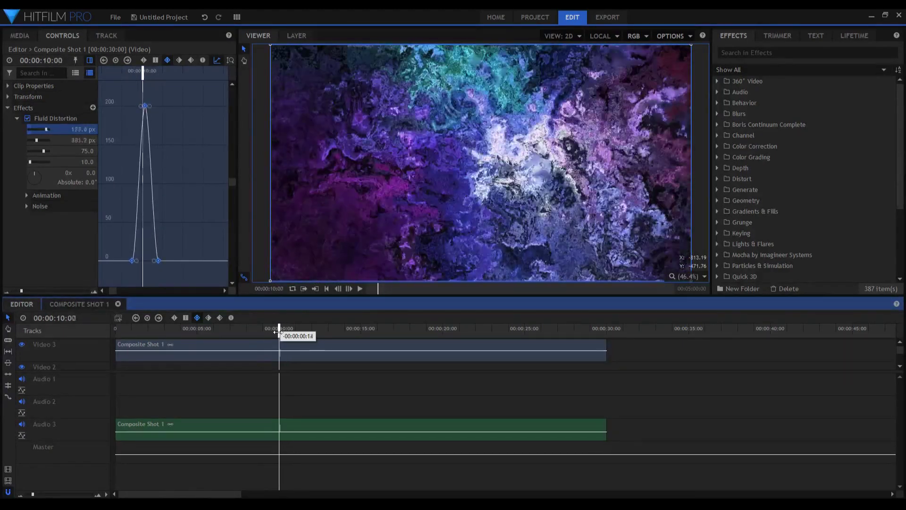
left_click(19, 118)
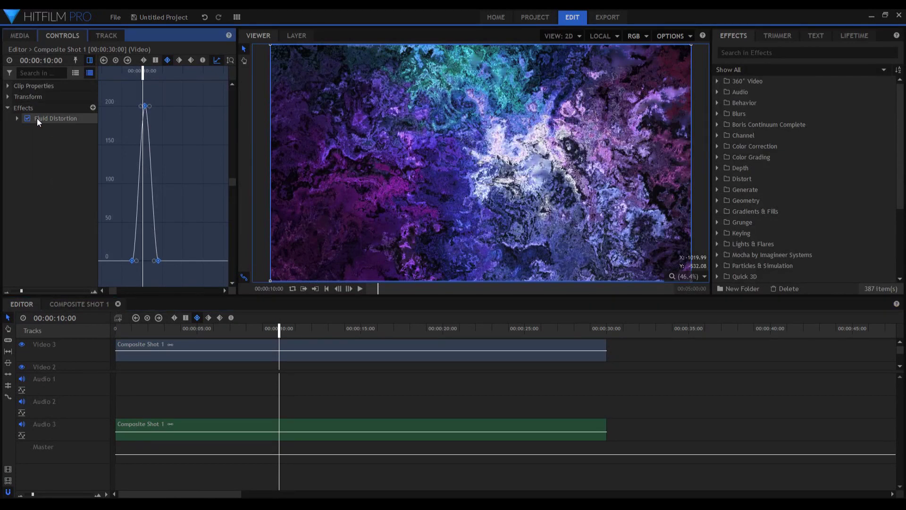
Step: Hide the value graph and keyframe area, leaving Fluid Distortion's parameters expanded
left_click(36, 118)
left_click(217, 60)
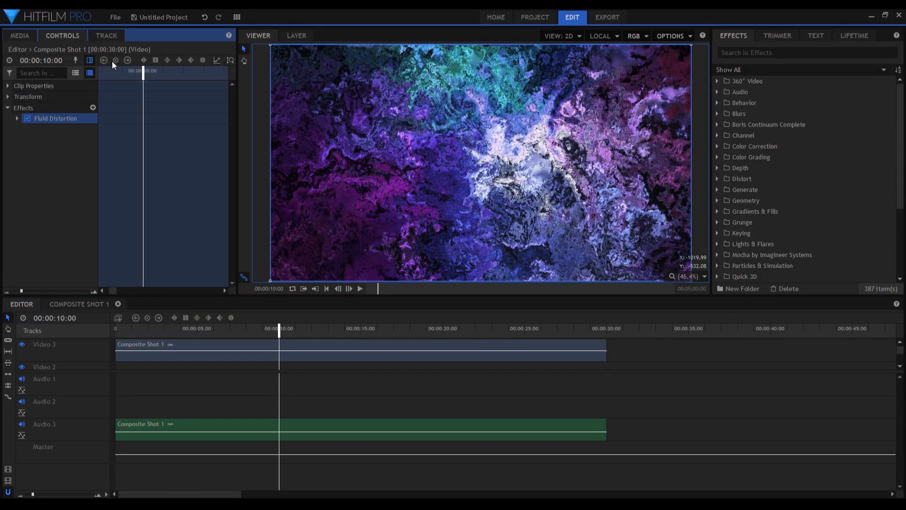
left_click(91, 60)
left_click(18, 118)
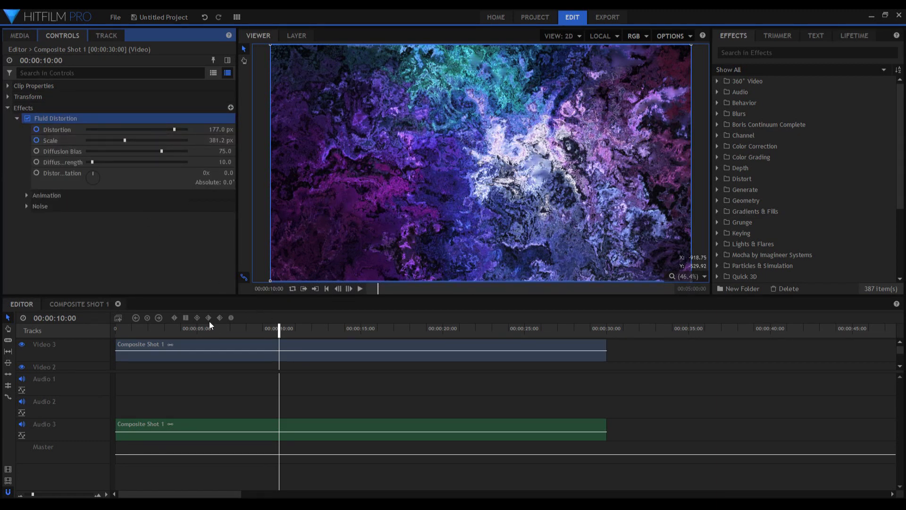
left_click(158, 318)
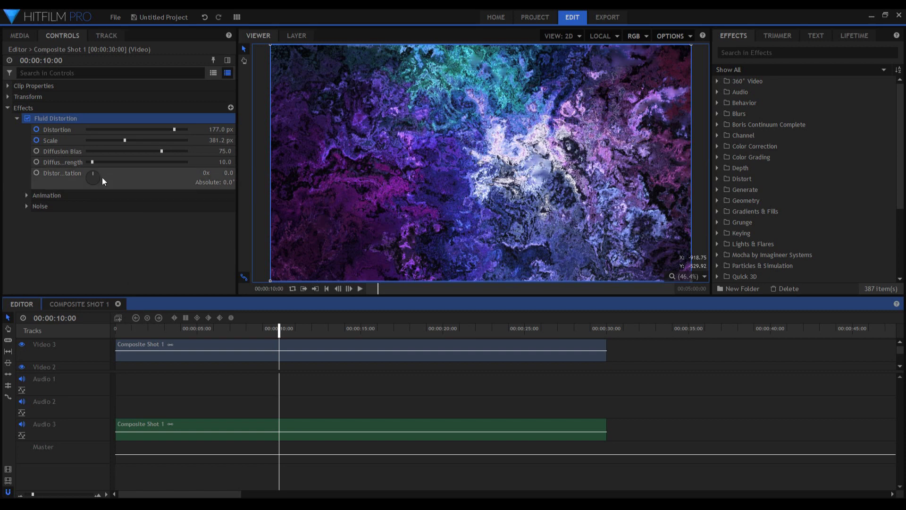
Step: Step through the Distortion and Scale keyframes between 09:15 and 10:24
left_click(55, 131)
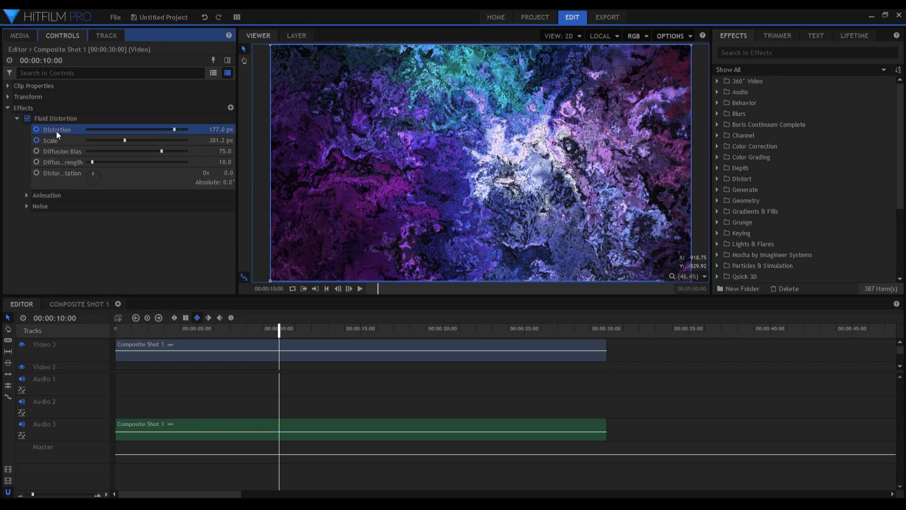
left_click(161, 318)
left_click(136, 317)
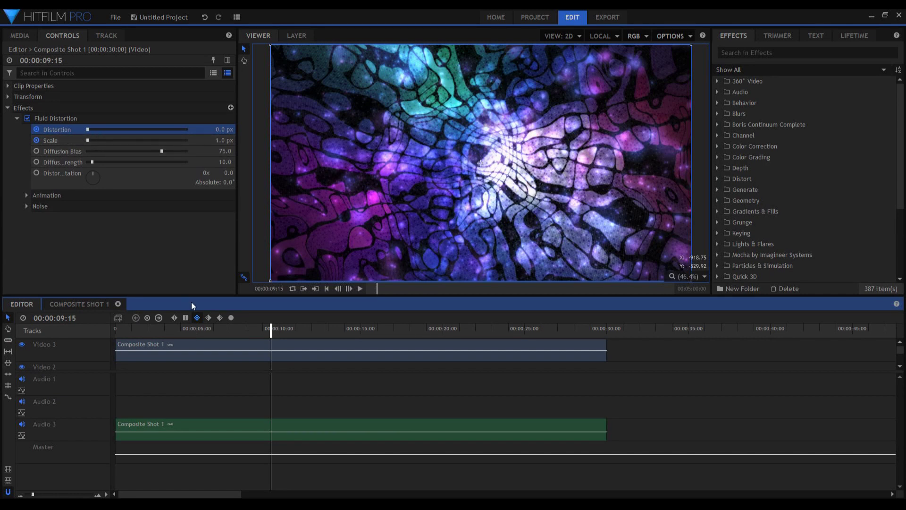
left_click(66, 140)
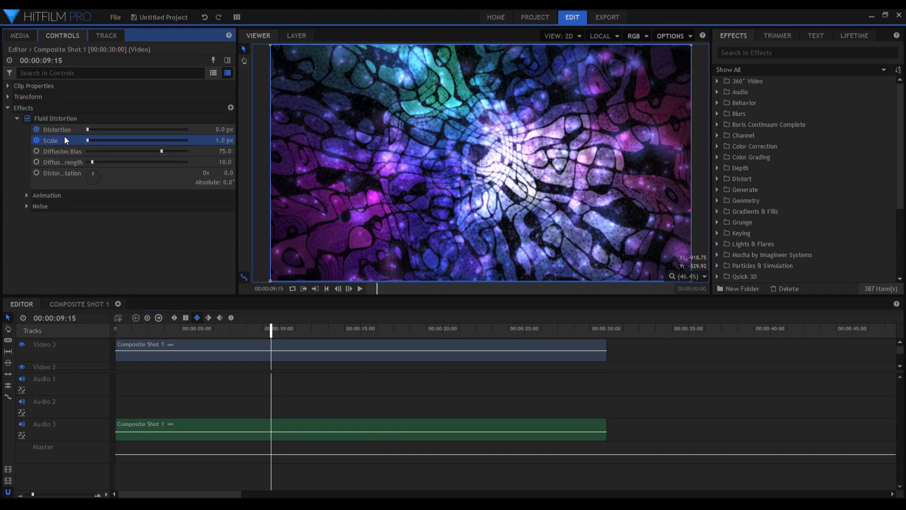
left_click(158, 318)
left_click(136, 318)
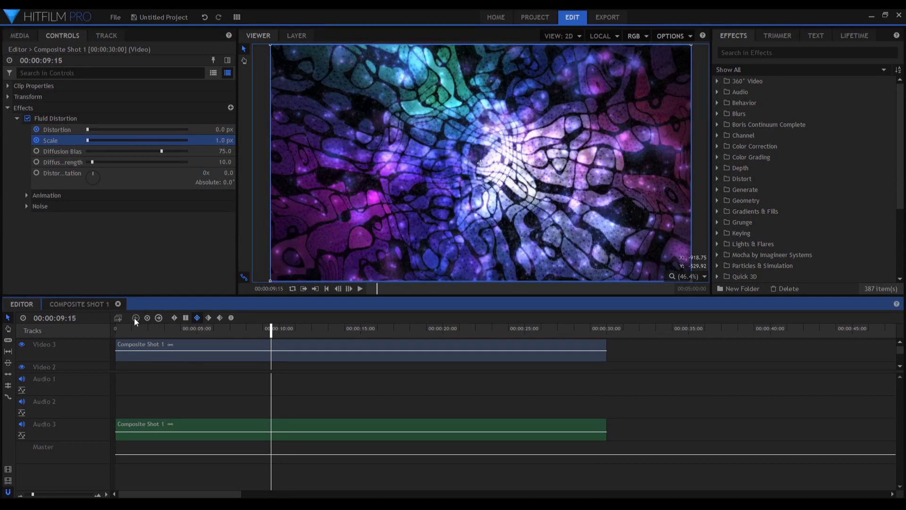
left_click(160, 318)
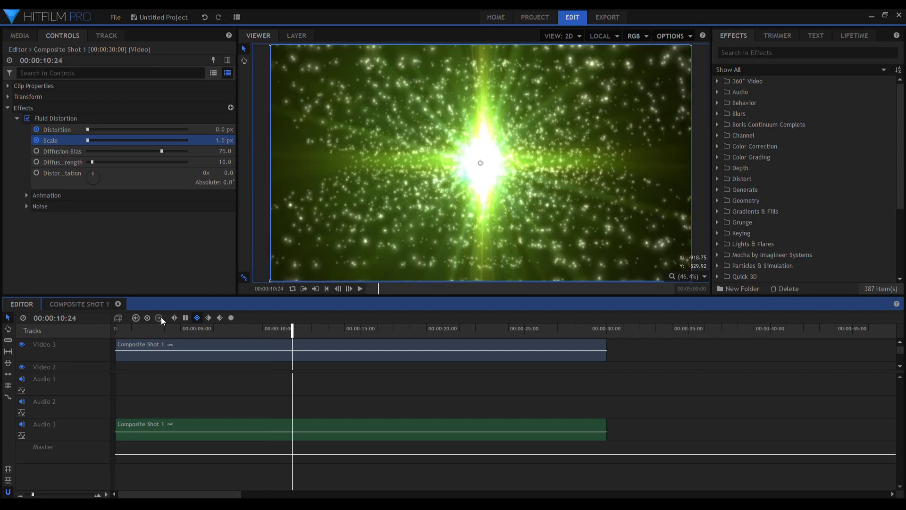
left_click(138, 318)
left_click(137, 319)
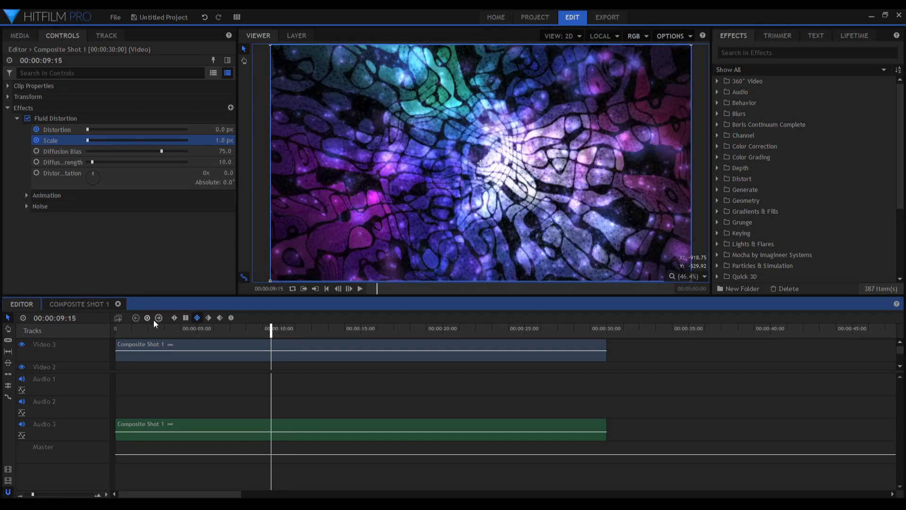
left_click(158, 318)
left_click(158, 318)
left_click(135, 318)
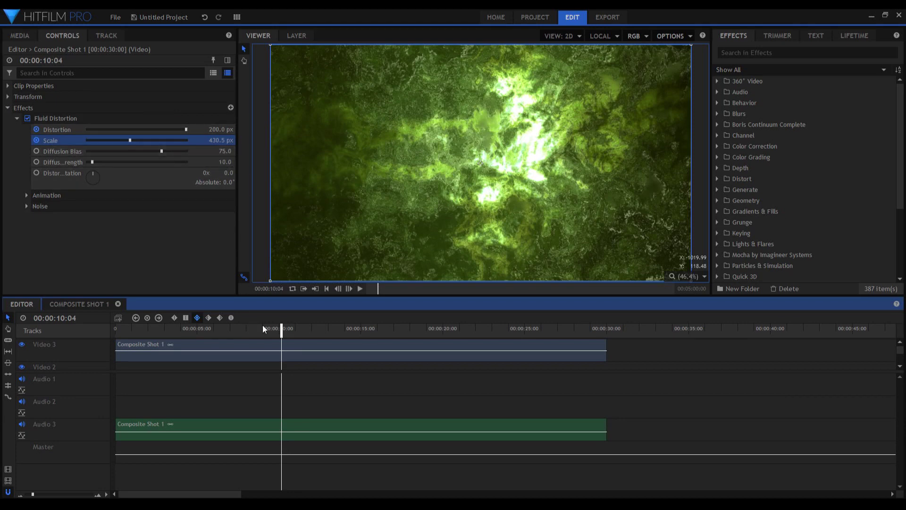
left_click(136, 317)
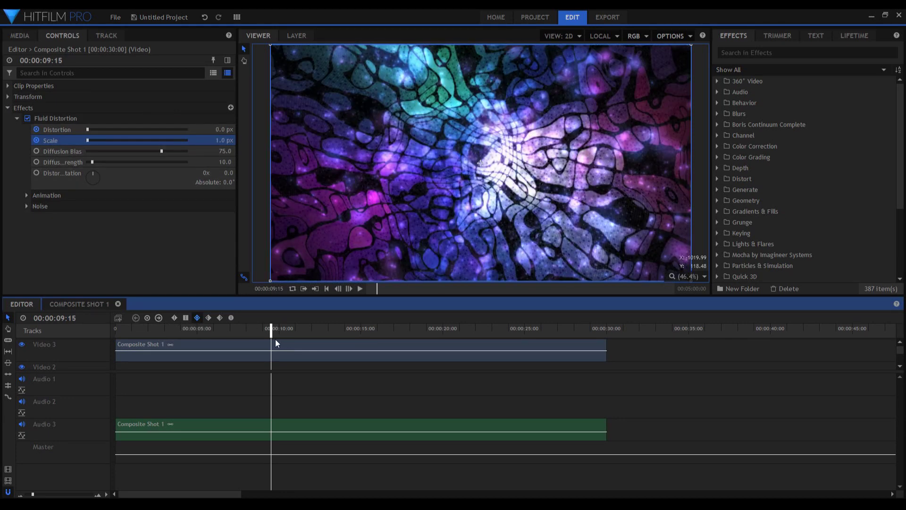
Step: Lower the 10:04 peak keyframe to Distortion 124 px and Scale 170.8 px
left_click_drag(273, 330, 228, 330)
left_click(159, 318)
left_click(164, 316)
left_click(168, 129)
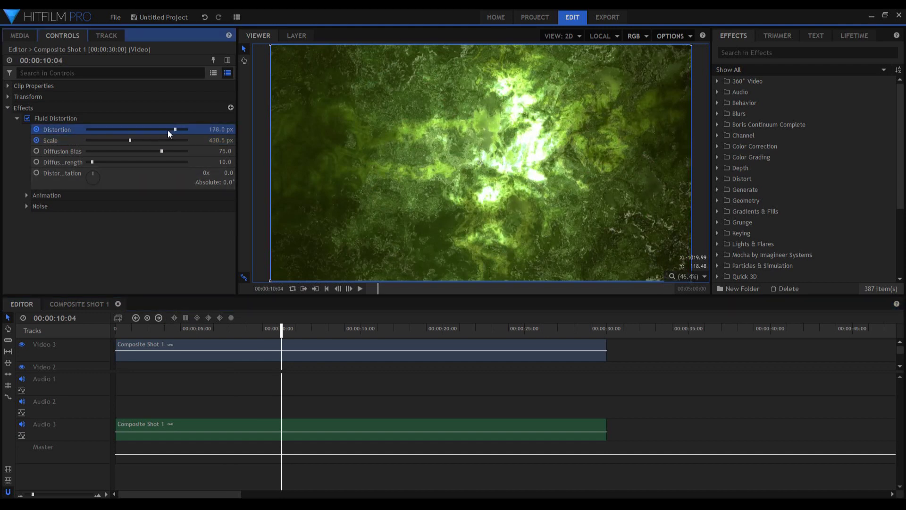
left_click_drag(168, 129, 105, 141)
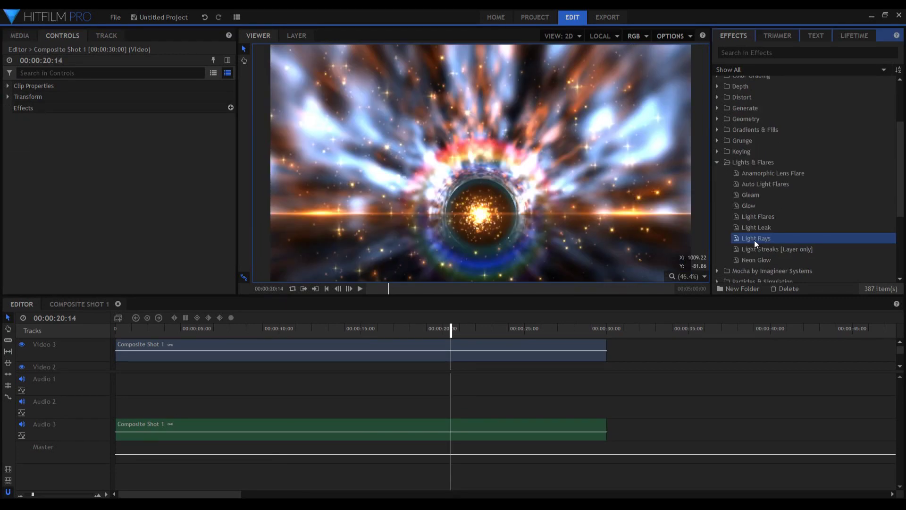
Step: Apply Light Rays to Composite Shot 1 and keyframe Intensity 5.1, Radius 295 at 20:11
left_click_drag(754, 240, 466, 362)
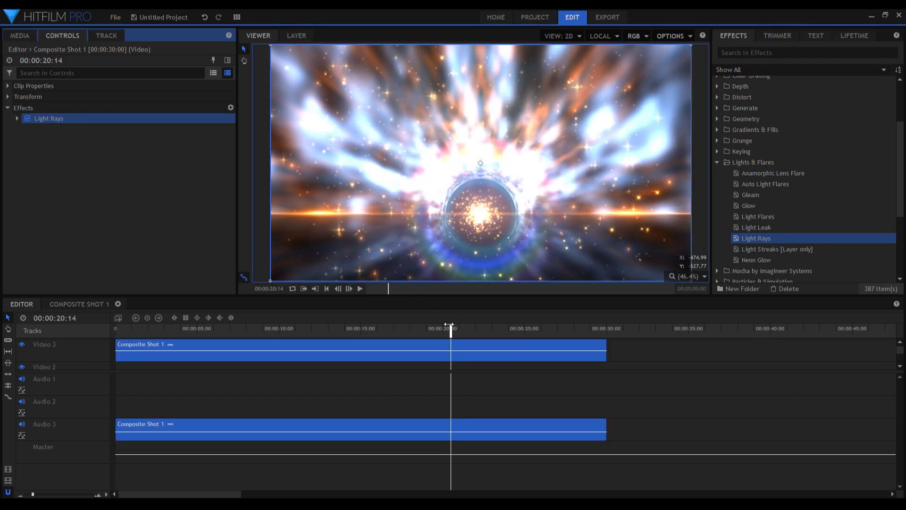
mouse_move(449, 324)
left_mouse_down()
mouse_move(493, 330)
mouse_move(430, 330)
mouse_move(449, 329)
left_mouse_up()
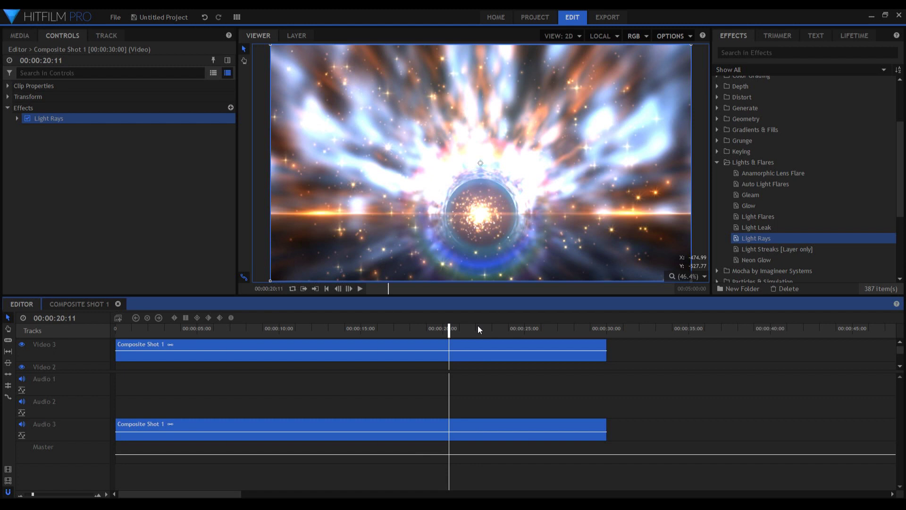
left_click(16, 118)
left_click(37, 129)
left_click(36, 141)
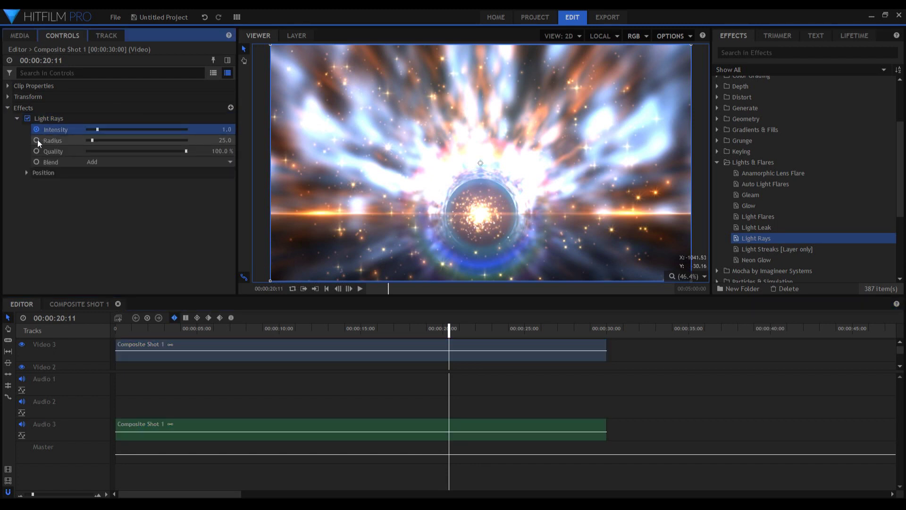
left_click_drag(95, 130, 138, 129)
left_click_drag(92, 140, 144, 140)
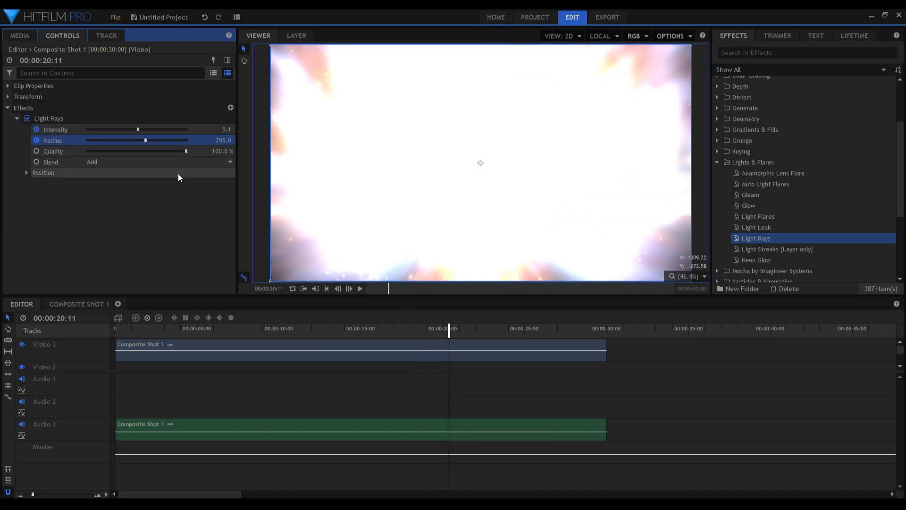
Step: Keyframe Intensity and Radius at 0 at 19:10 and 21:07, then preview the flare
left_click_drag(449, 330, 431, 330)
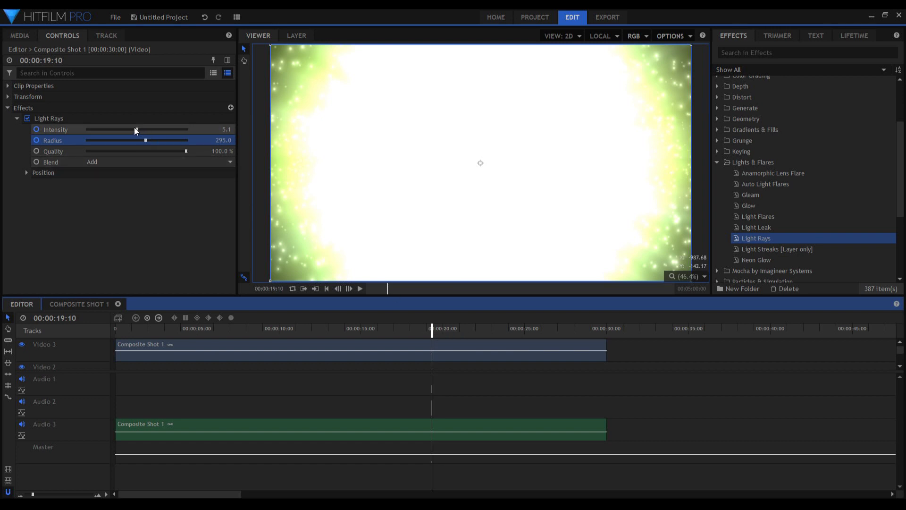
left_click_drag(135, 128, 32, 145)
left_click_drag(432, 343, 467, 344)
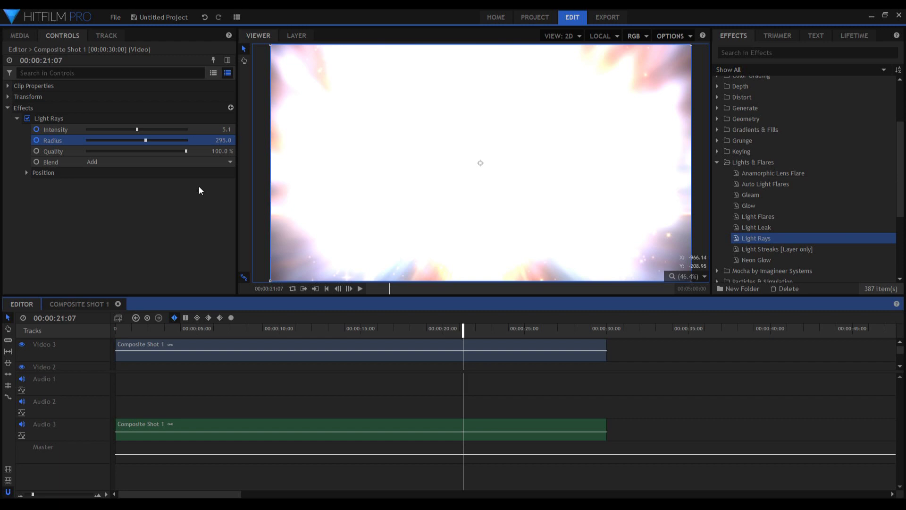
left_click_drag(136, 129, 19, 147)
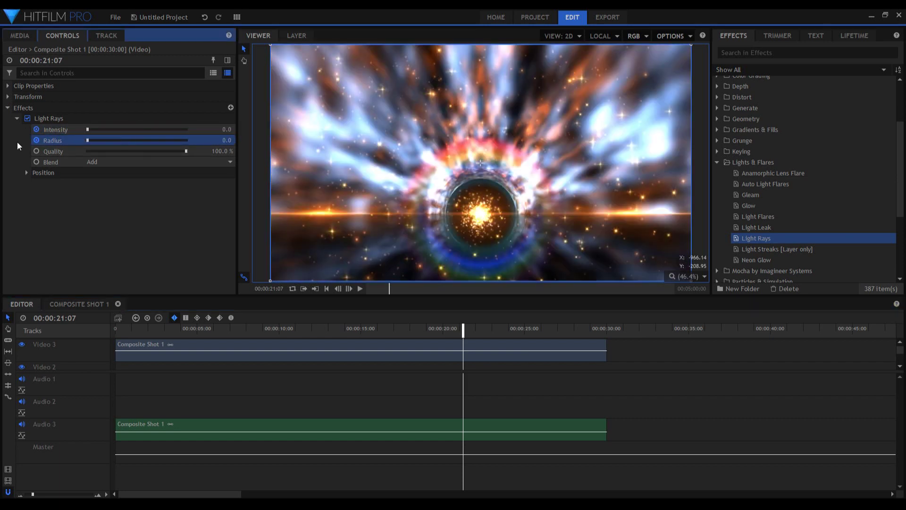
left_click_drag(462, 326, 428, 326)
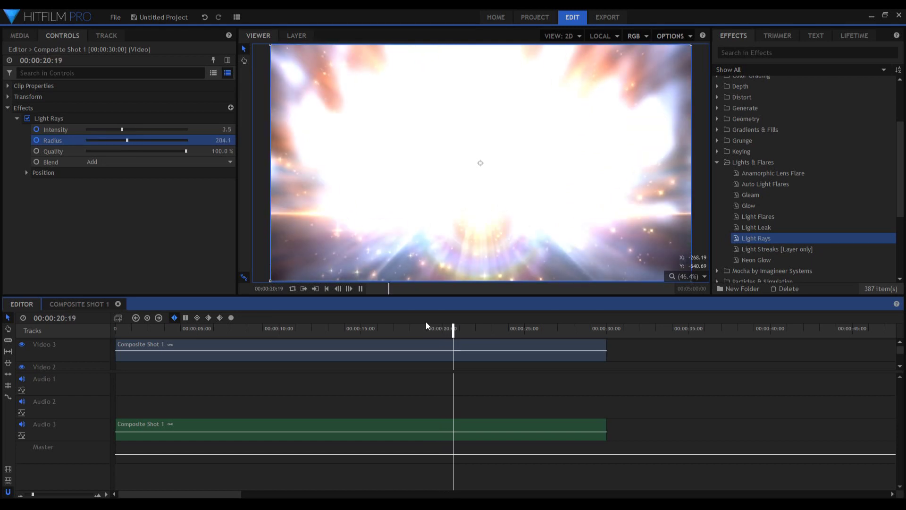
key("space")
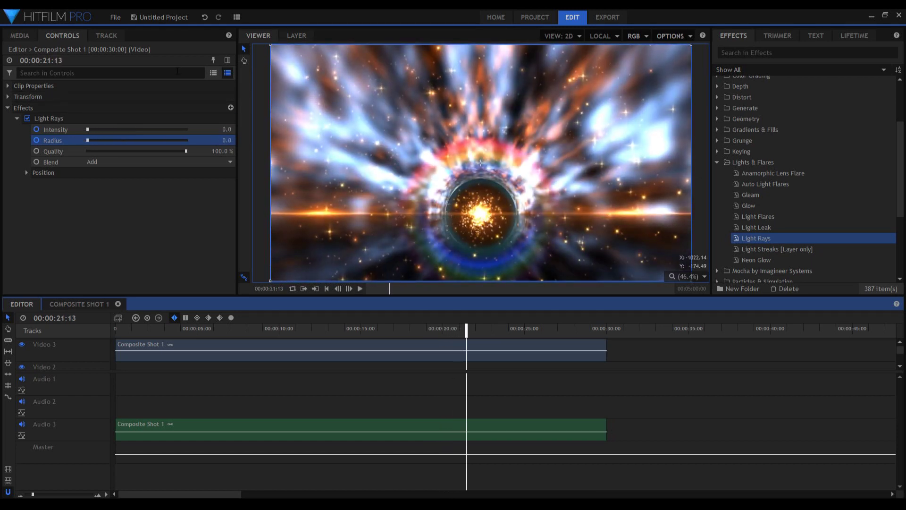
Step: Set all six Light Rays keyframes to Smooth and preview the glow around the cut
left_click(227, 60)
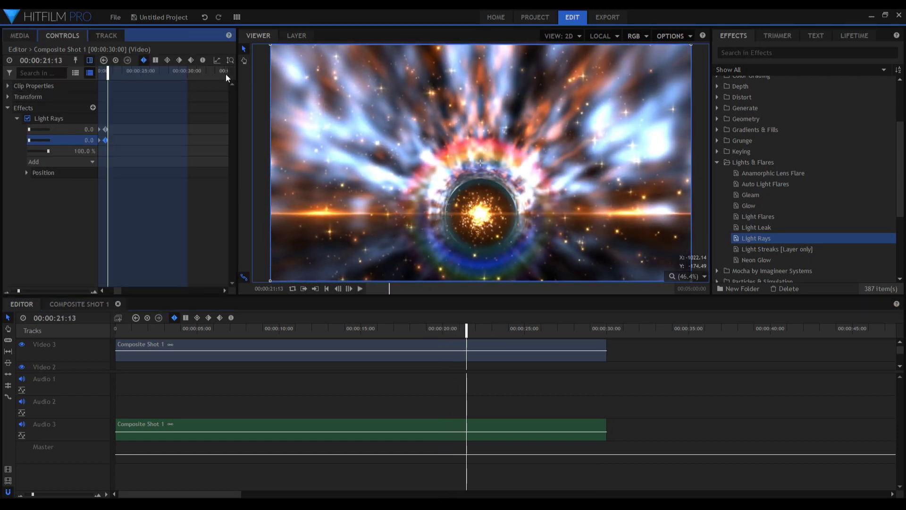
left_click(103, 290)
left_click(104, 289)
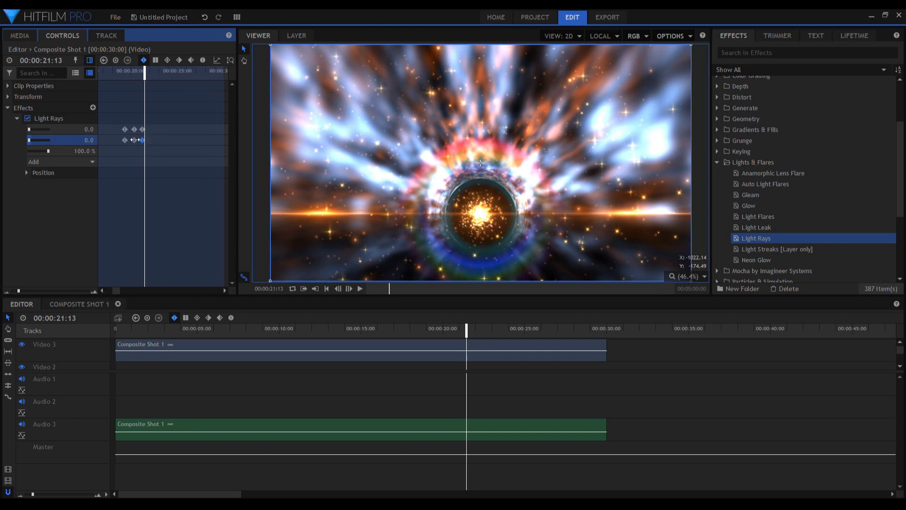
left_click_drag(114, 121, 151, 146)
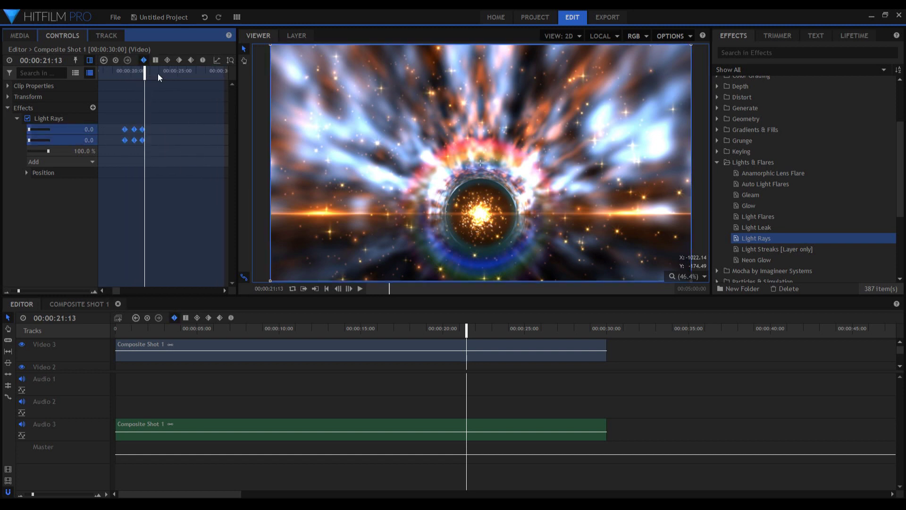
left_click(167, 60)
left_click_drag(475, 334, 444, 334)
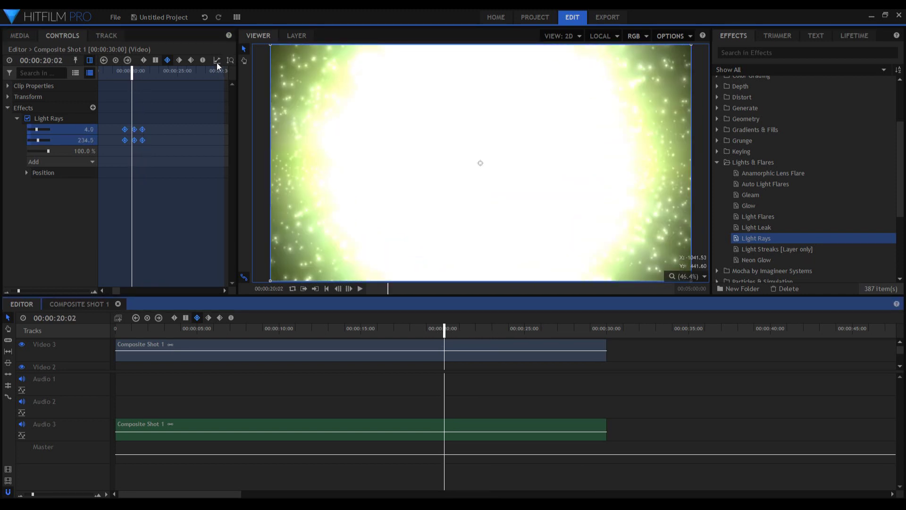
left_click_drag(443, 329, 427, 329)
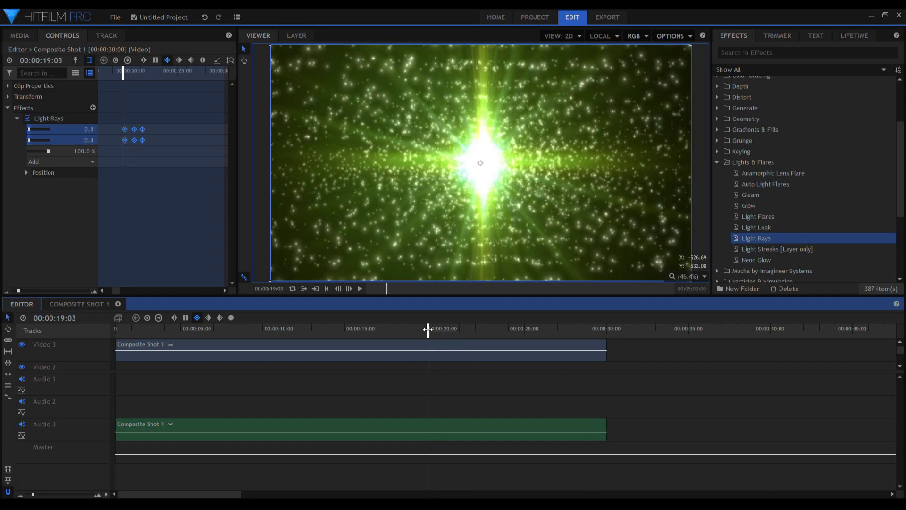
key("space")
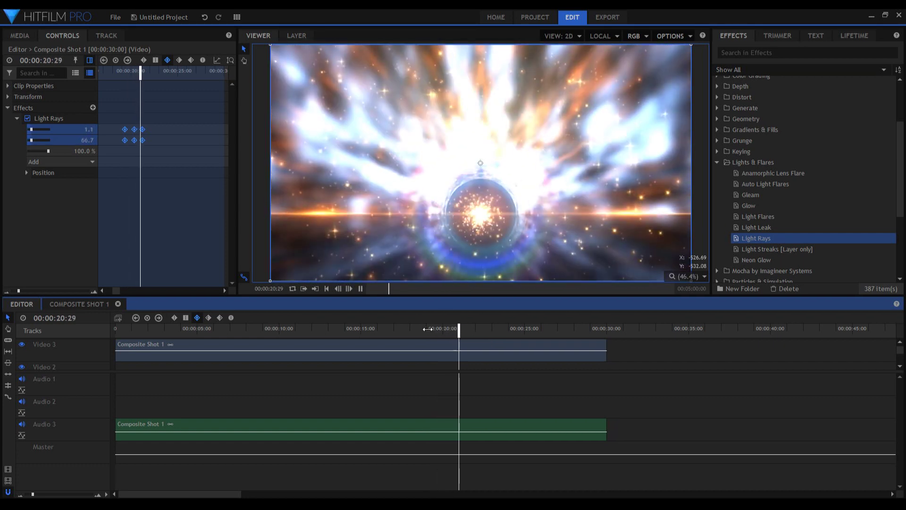
left_click_drag(467, 329, 446, 331)
key("space")
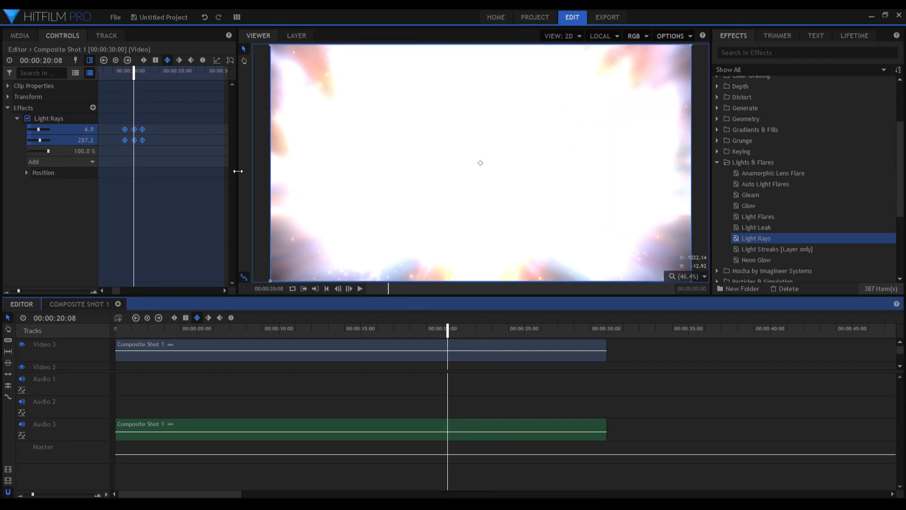
Step: Boost the peak glow to Intensity 10 and Radius 500
left_click_drag(136, 150, 221, 131)
left_click(90, 60)
left_click_drag(143, 140, 165, 143)
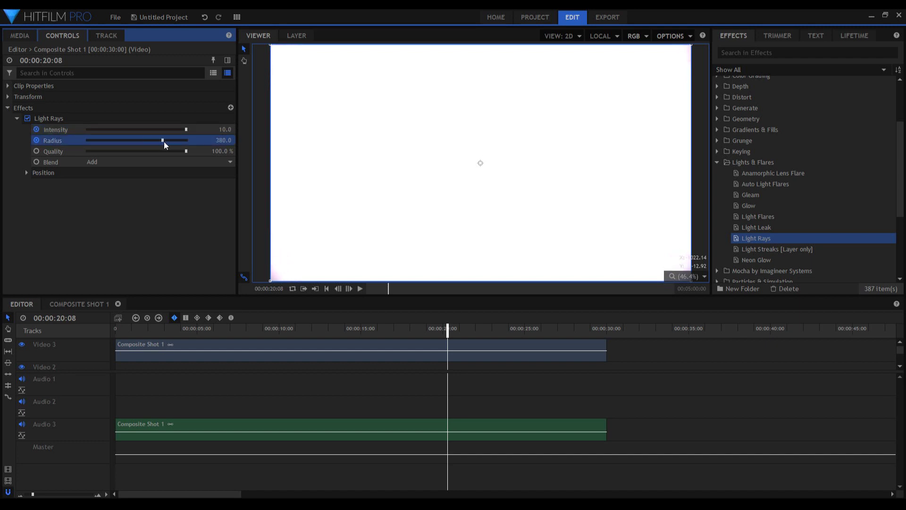
left_click_drag(447, 335, 428, 337)
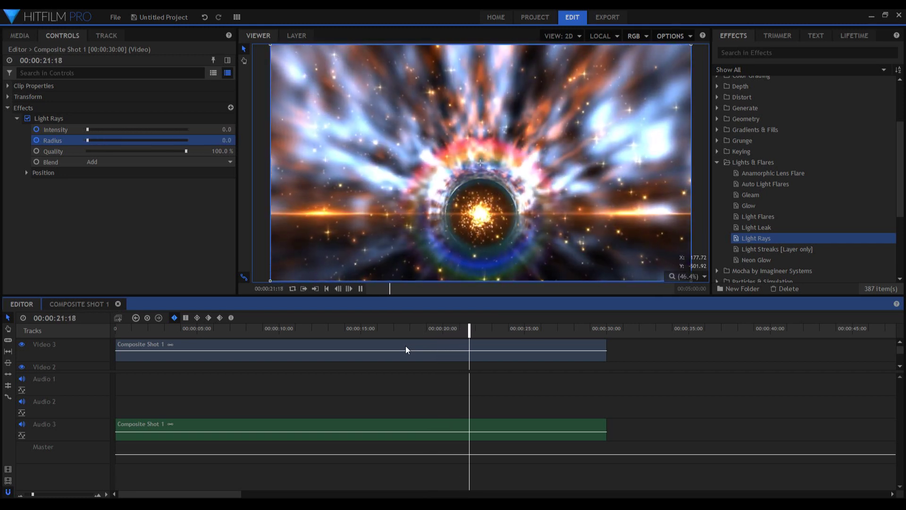
Step: Play back the finished glow across the 20-second cut and check its fade
key("space")
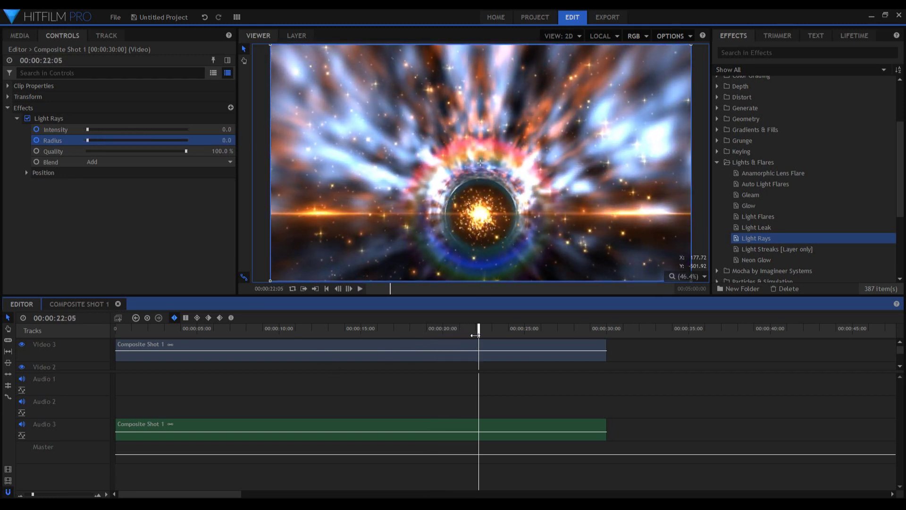
left_click_drag(477, 333, 451, 333)
left_click_drag(901, 214, 904, 165)
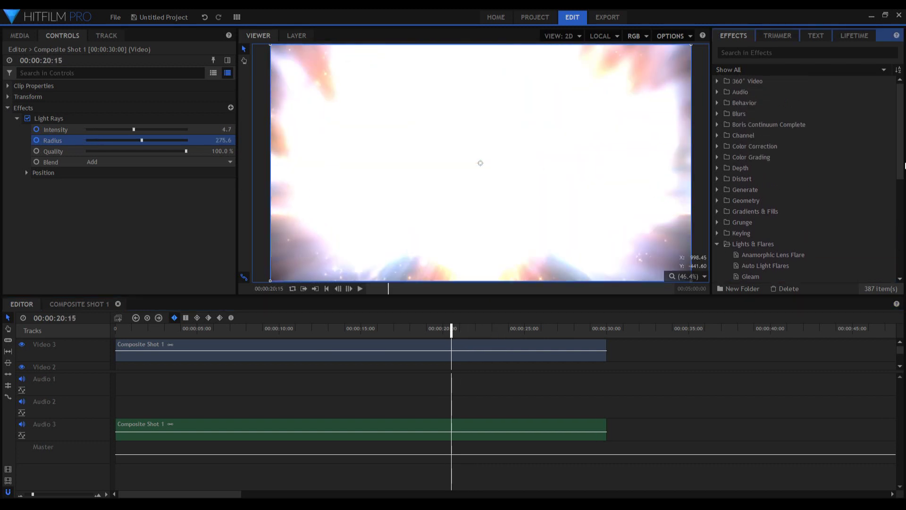
left_click_drag(452, 333, 382, 329)
Step: Show the Light Rays keyframes and move the playhead to 10:02 at the first cut
left_click(211, 212)
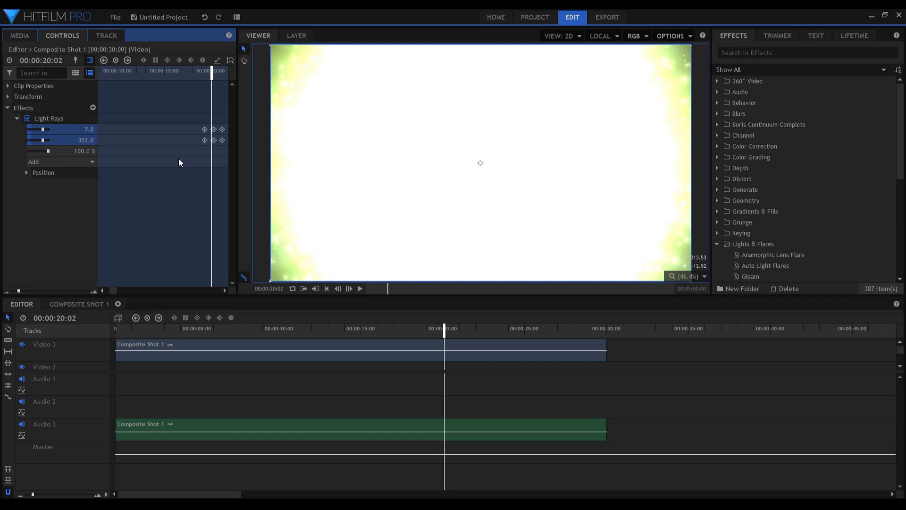
left_click_drag(227, 126, 228, 125)
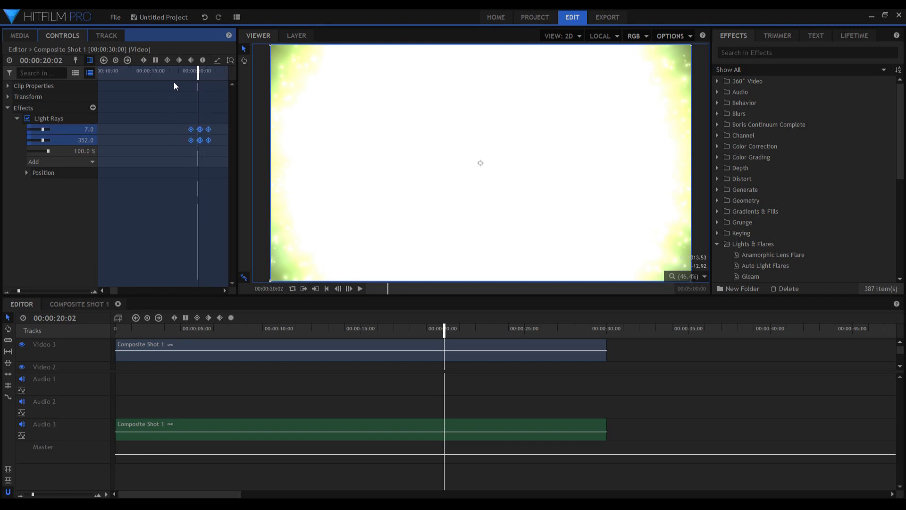
left_click_drag(197, 72, 109, 80)
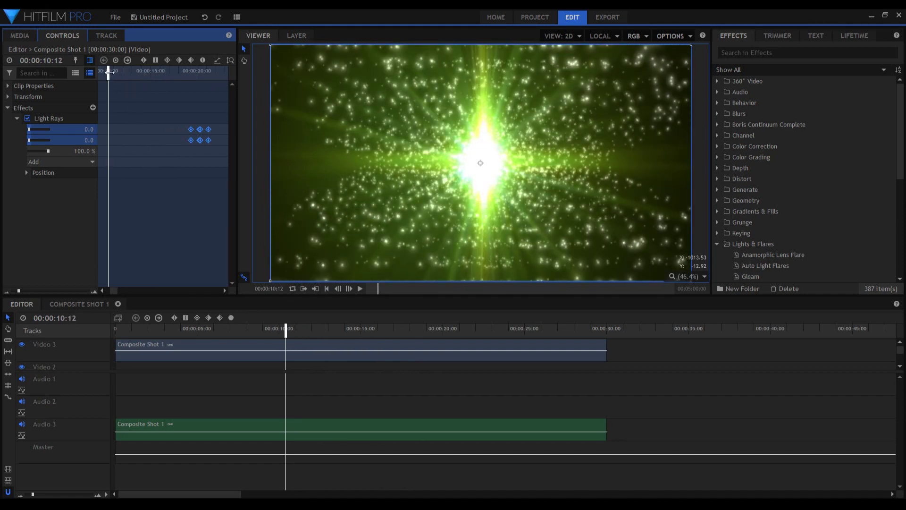
left_click_drag(285, 335, 277, 332)
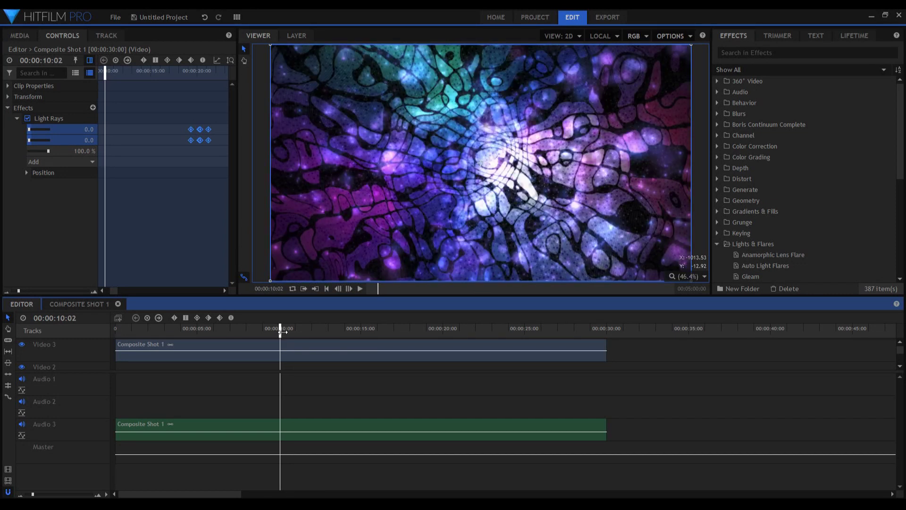
Step: Paste the Light Rays keyframes at 10:02 so the glow spans 09:04–11:23, then preview
left_click_drag(282, 331, 281, 330)
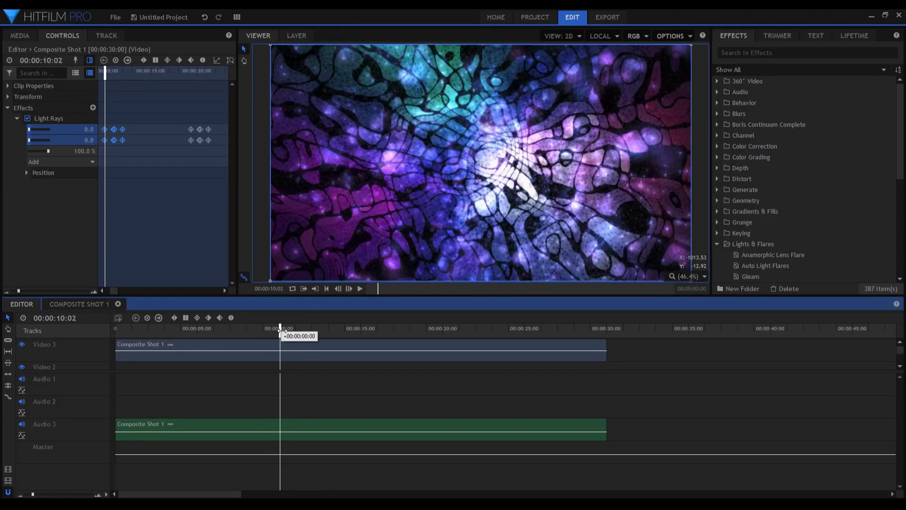
left_click(101, 289)
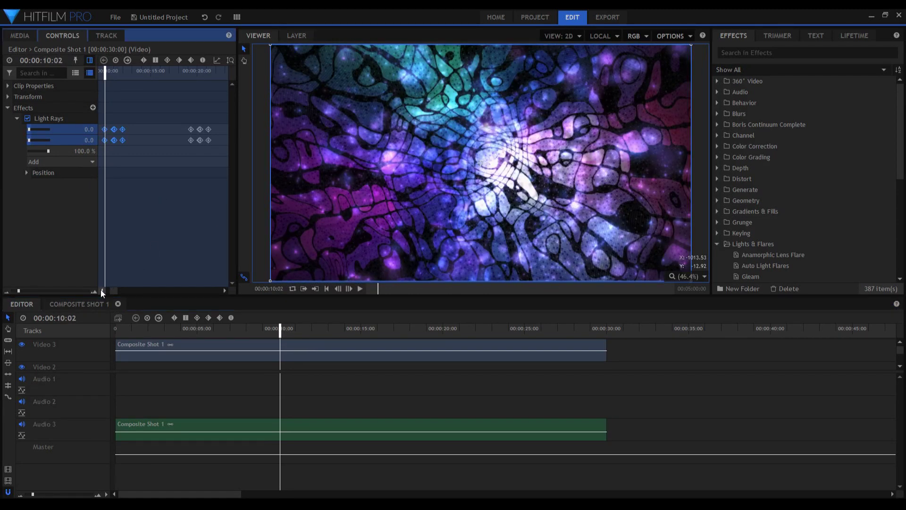
left_click(101, 290)
left_click(138, 151)
left_click_drag(138, 155, 113, 128)
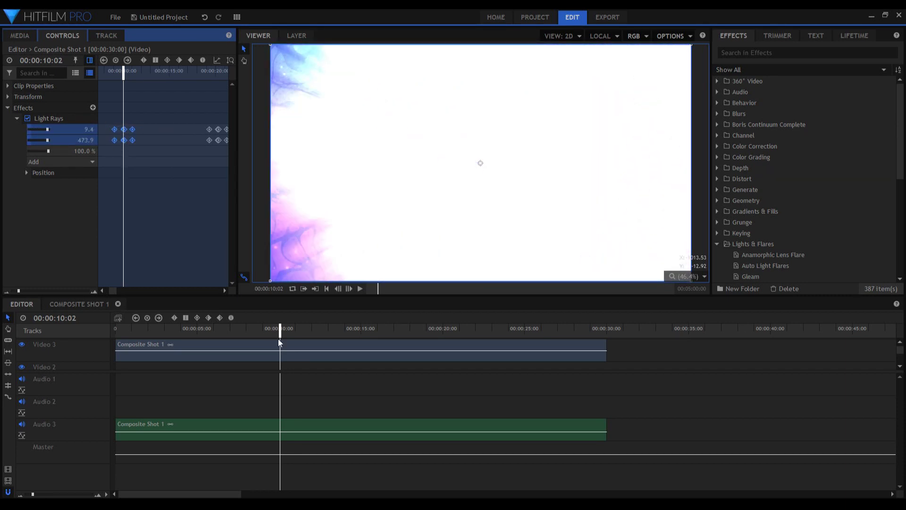
left_click_drag(278, 338, 263, 330)
key("space")
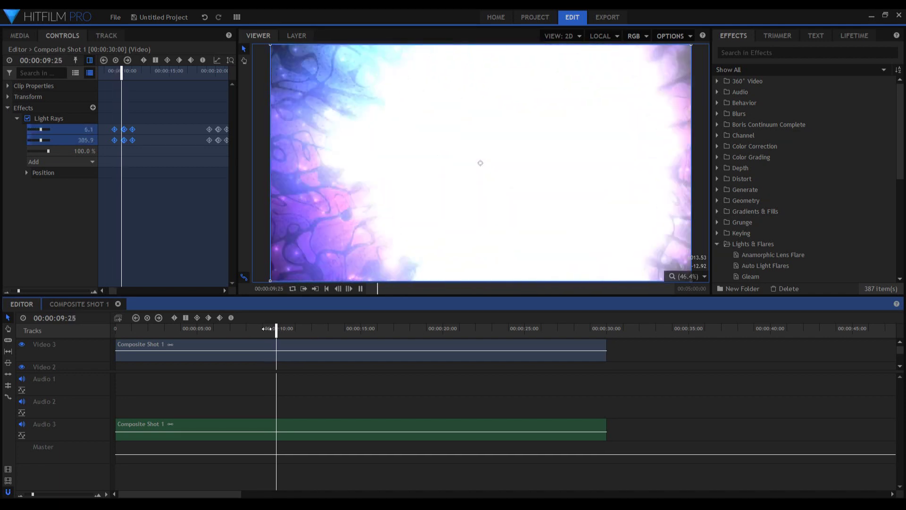
key("space")
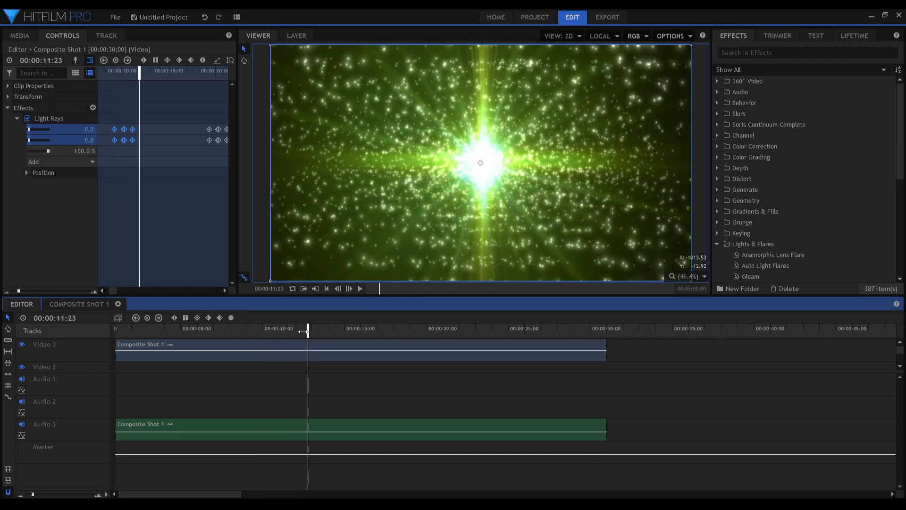